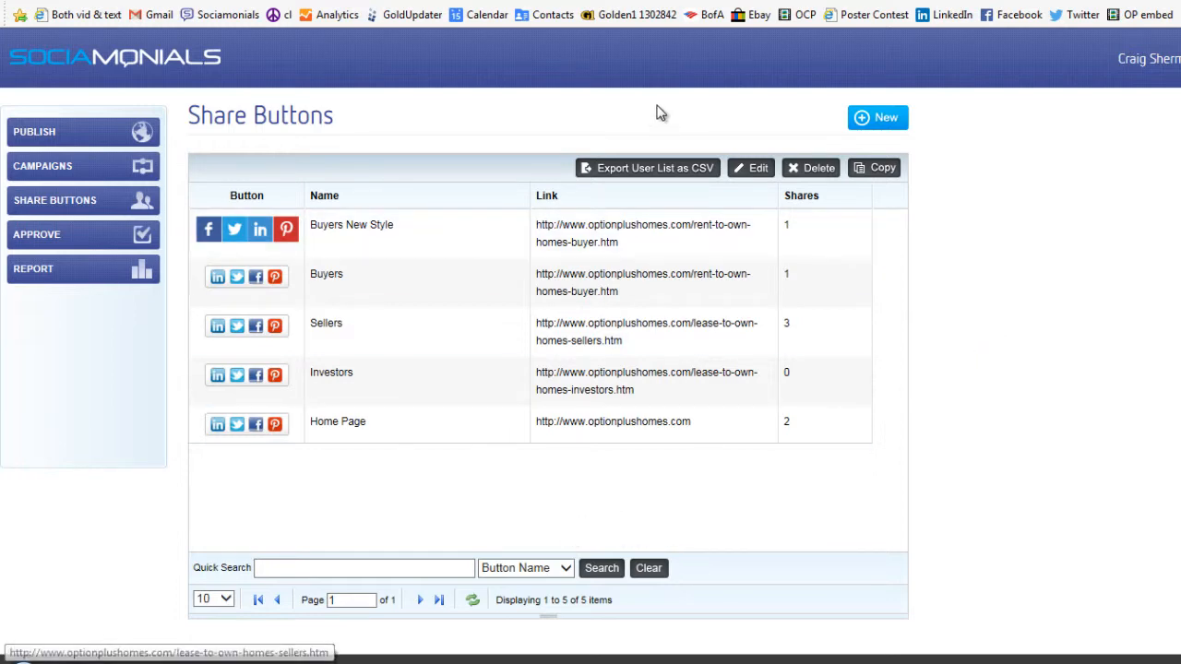
Preview the share popups on the live real-estate page from the share button row and the bedroom image.
{"action": "left_click", "coordinate": [696, 1]}
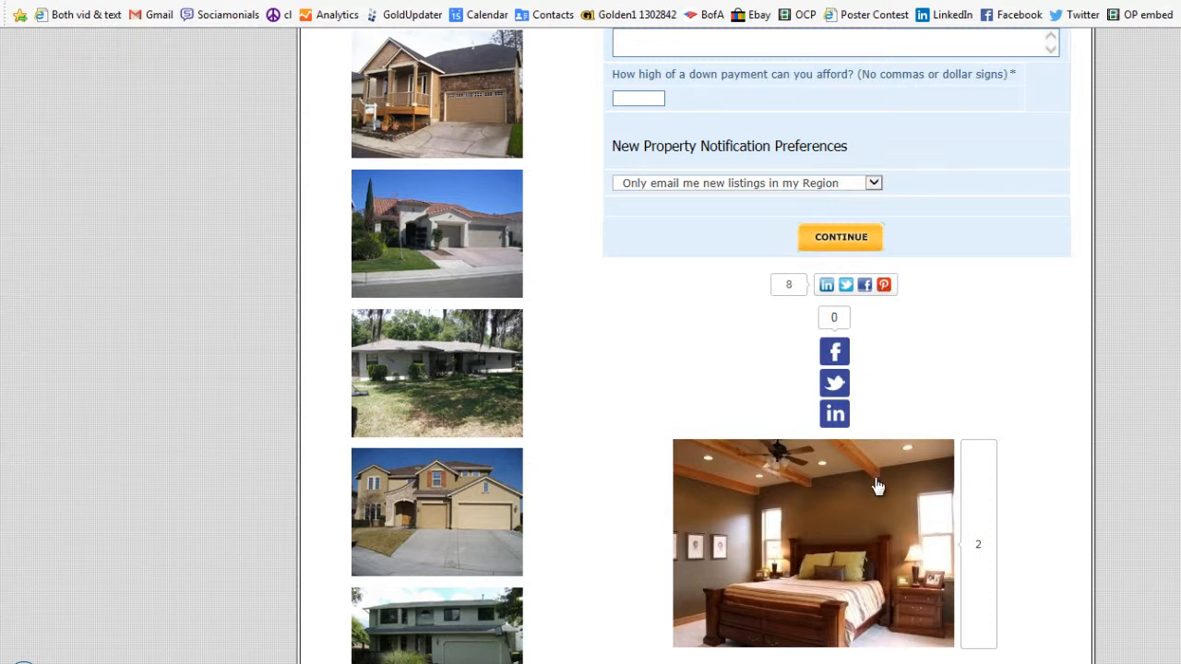
{"action": "left_click", "coordinate": [866, 287]}
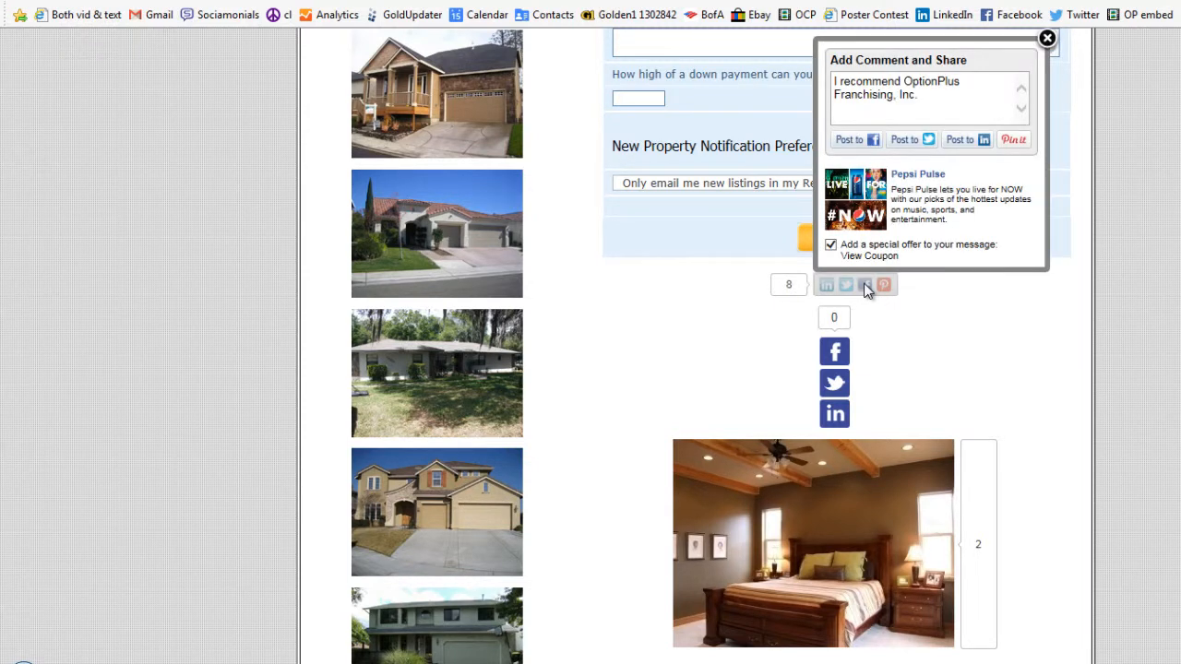
{"action": "left_click", "coordinate": [1047, 38]}
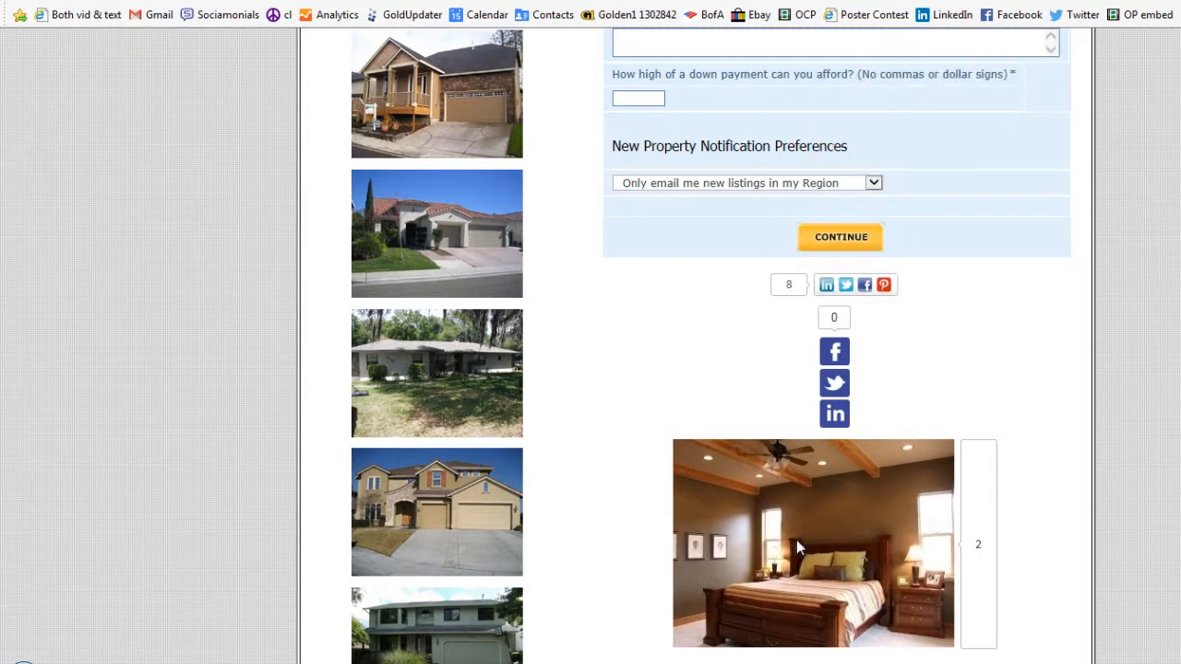
{"action": "left_click", "coordinate": [798, 545]}
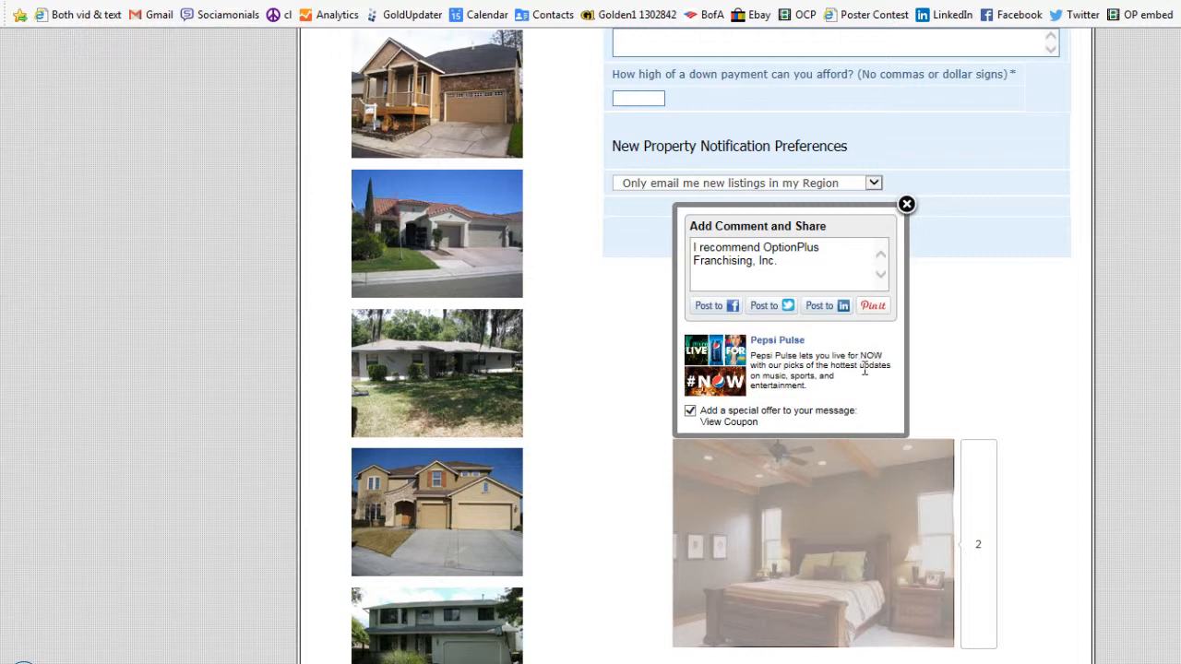
{"action": "left_click", "coordinate": [690, 411]}
{"action": "left_click", "coordinate": [906, 204]}
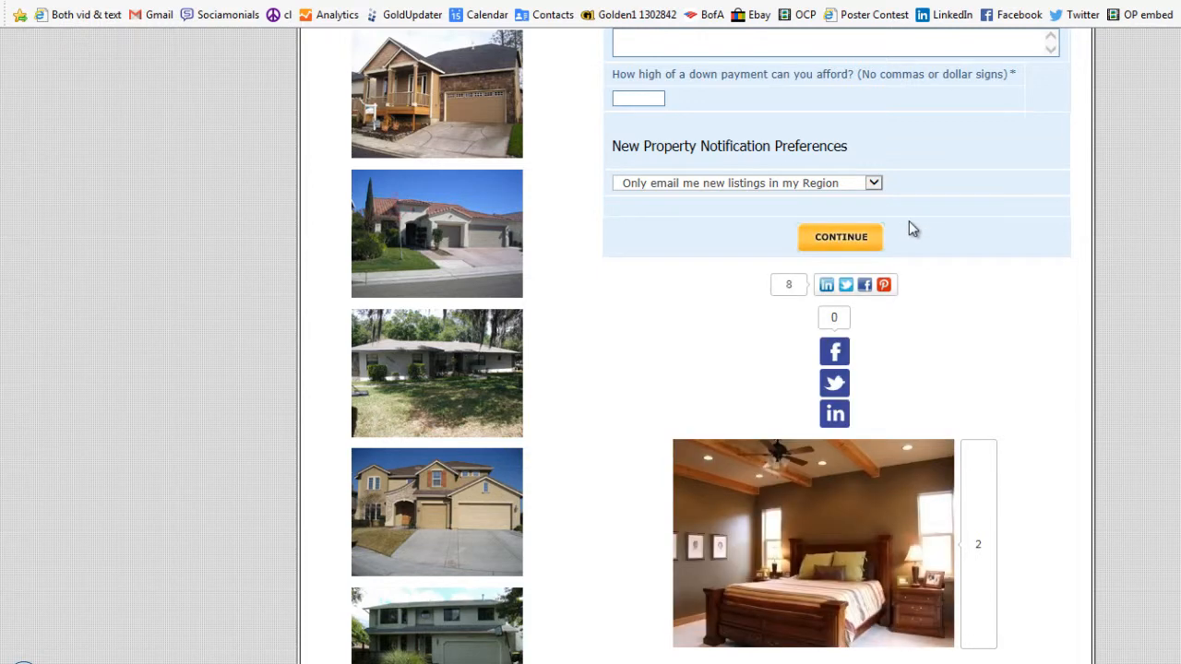
Return to Share Buttons and start a new share button named Demo Button.
{"action": "left_click", "coordinate": [553, 0]}
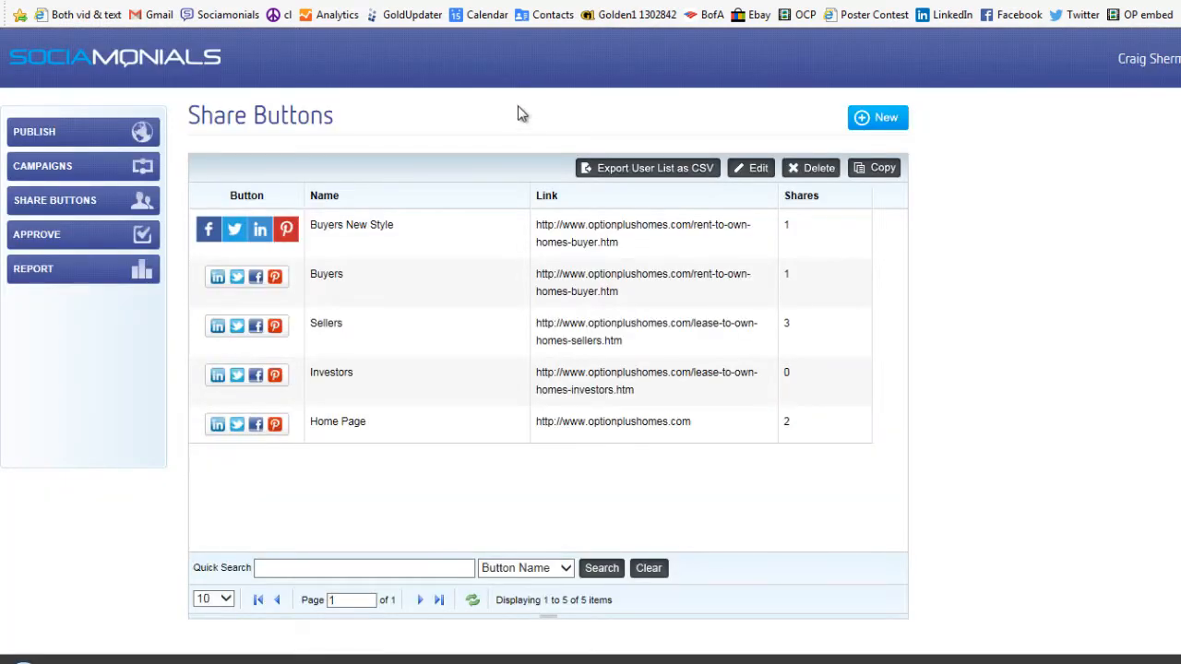
{"action": "left_click", "coordinate": [476, 238]}
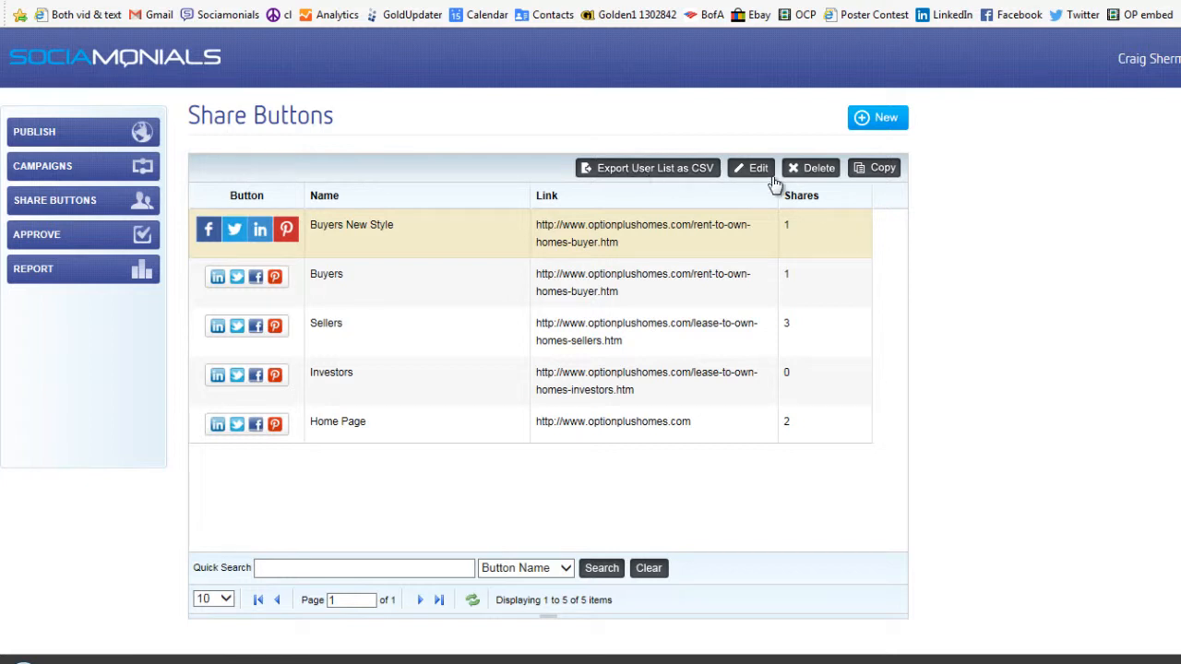
{"action": "left_click", "coordinate": [878, 119]}
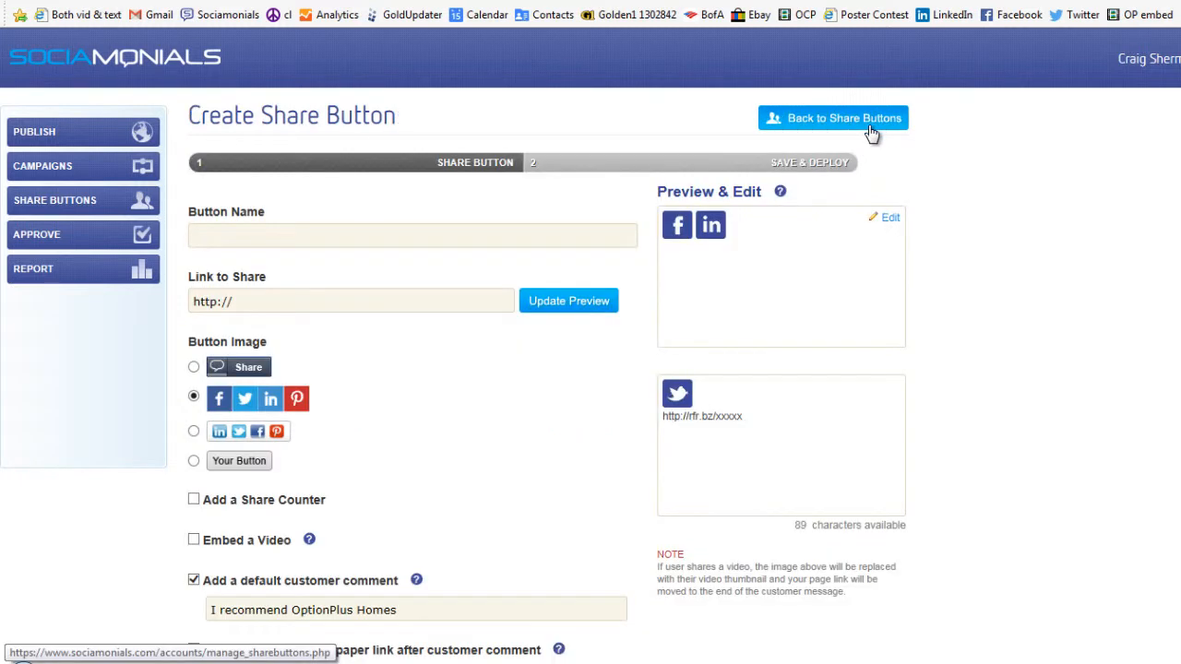
{"action": "left_click", "coordinate": [274, 234]}
{"action": "type", "text": "Demo Button"}
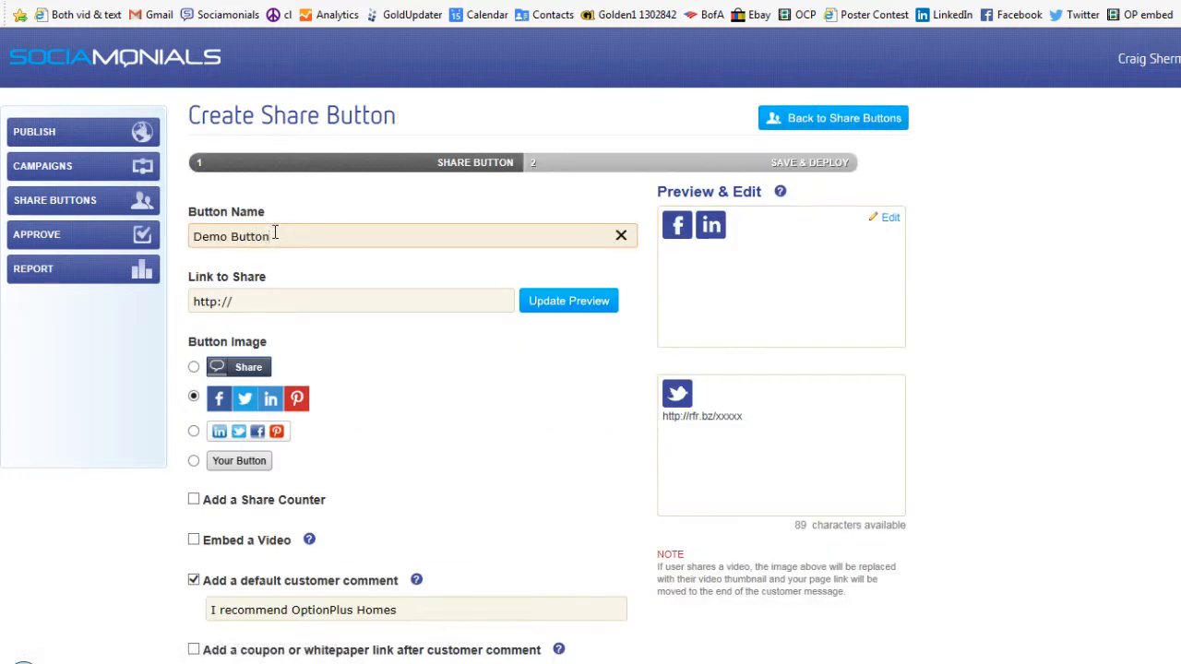
{"action": "left_click", "coordinate": [294, 304]}
{"action": "type", "text": "w"}
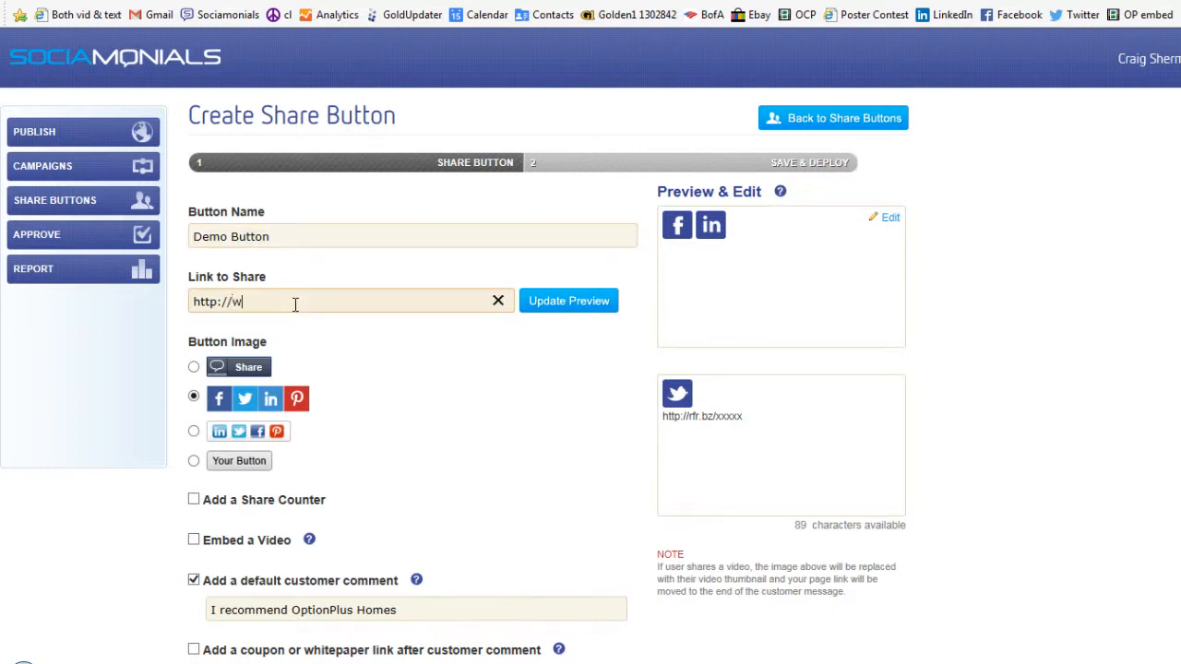
{"action": "type", "text": "ww.pepsi.com"}
{"action": "left_click", "coordinate": [569, 302]}
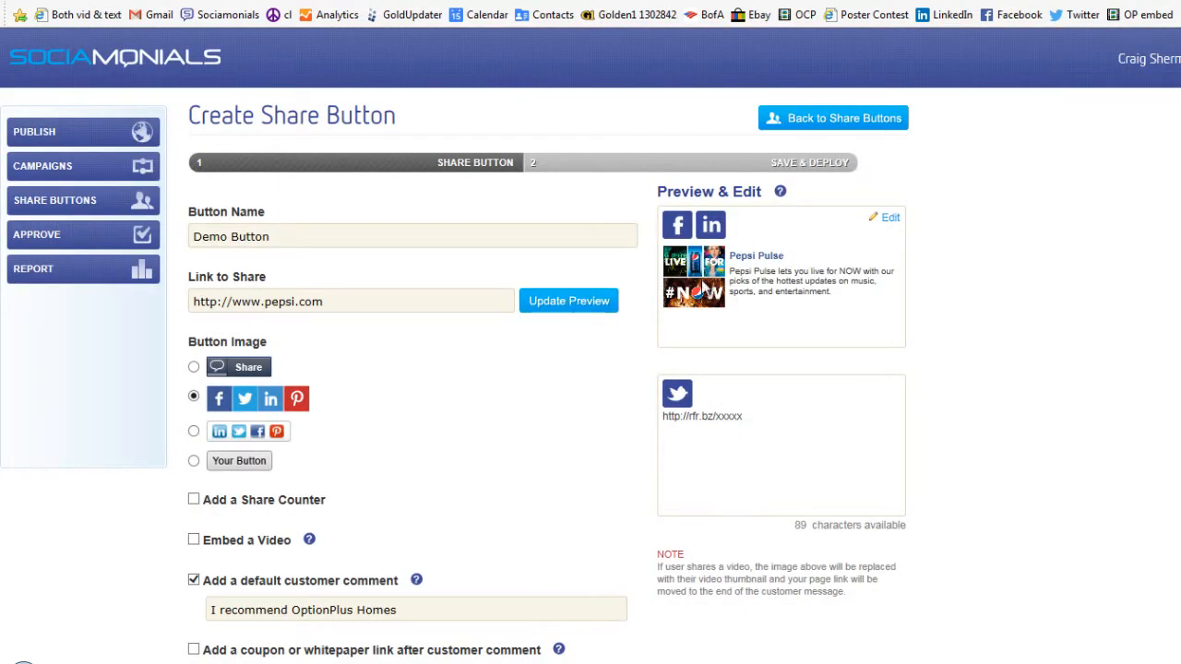
Open the preview editor and shorten the link title to Pepsi.
{"action": "left_click", "coordinate": [891, 219]}
{"action": "left_click", "coordinate": [773, 401]}
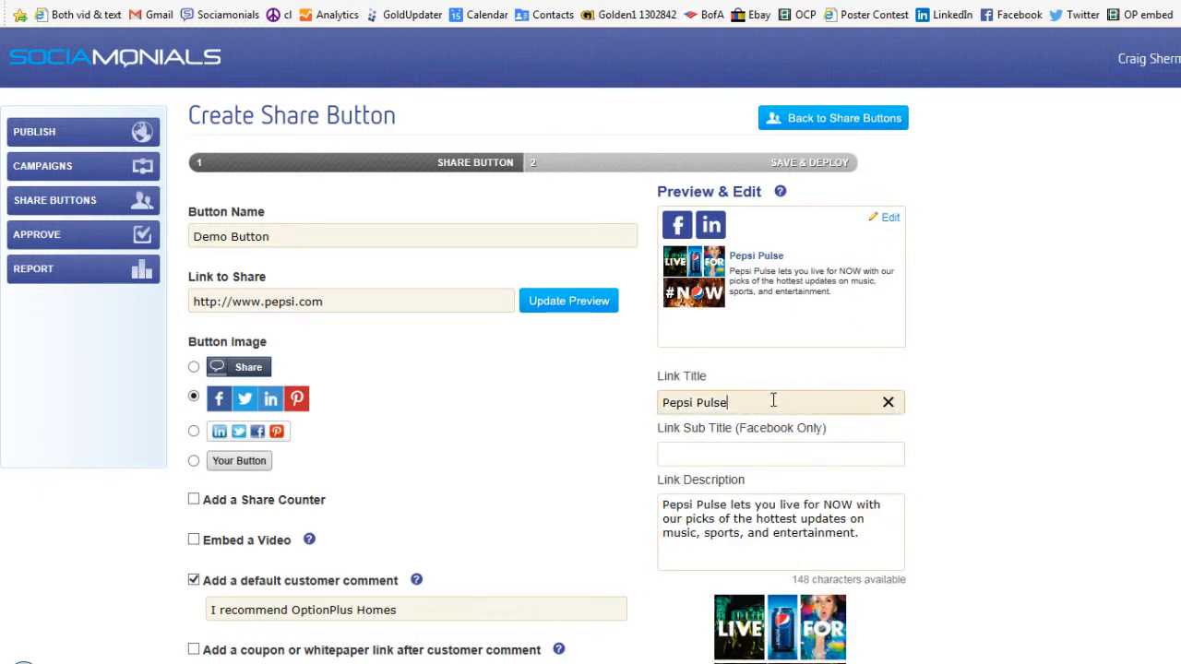
{"action": "key", "text": "BackSpace"}
{"action": "key", "text": "BackSpace"}
{"action": "key", "text": "BackSpace"}
{"action": "key", "text": "BackSpace"}
{"action": "key", "text": "BackSpace"}
{"action": "key", "text": "BackSpace"}
Remove "Pulse" from the link description so it starts "Pepsi lets you live for NOW".
{"action": "left_click", "coordinate": [728, 507]}
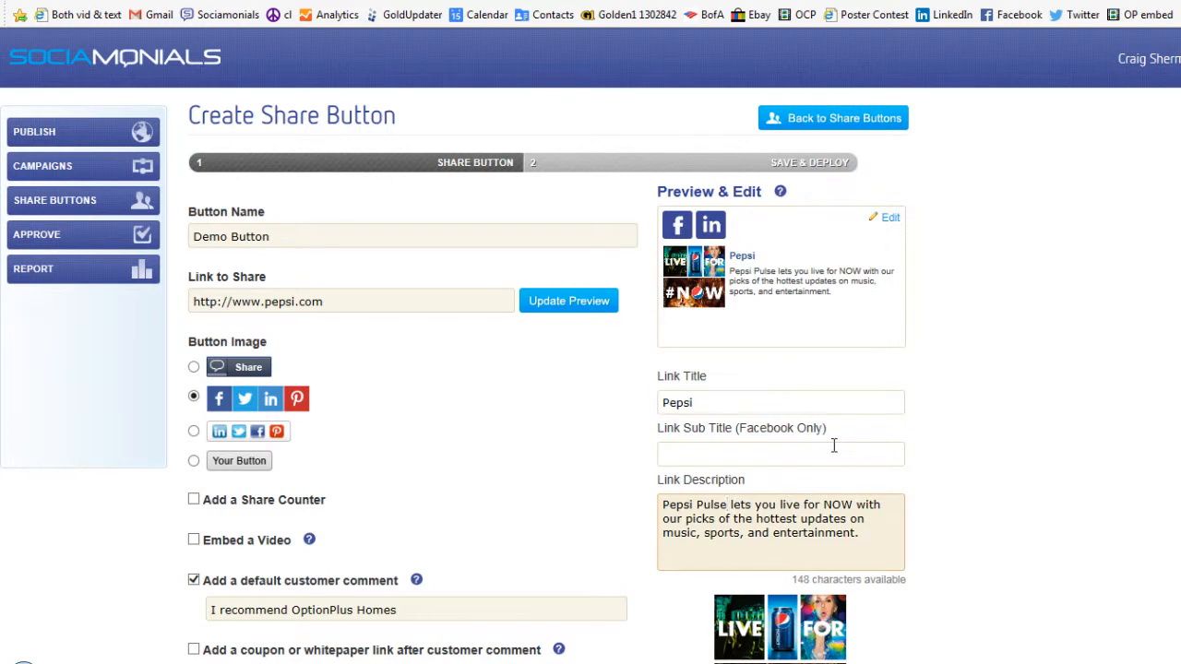
{"action": "key", "text": "BackSpace"}
{"action": "key", "text": "BackSpace"}
{"action": "key", "text": "BackSpace"}
{"action": "key", "text": "BackSpace"}
{"action": "key", "text": "BackSpace"}
{"action": "key", "text": "BackSpace"}
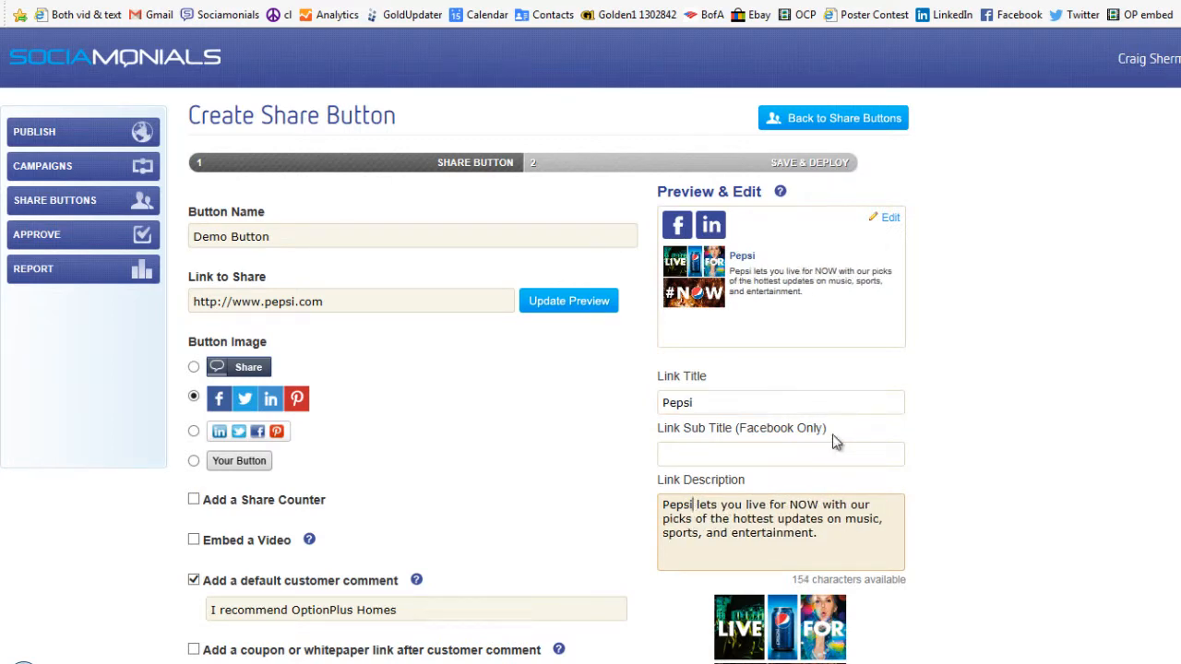
Turn on image upload for the share preview.
{"action": "scroll", "coordinate": [765, 301], "scroll_direction": "down", "scroll_amount": 1}
{"action": "scroll", "coordinate": [765, 301], "scroll_direction": "down", "scroll_amount": 1}
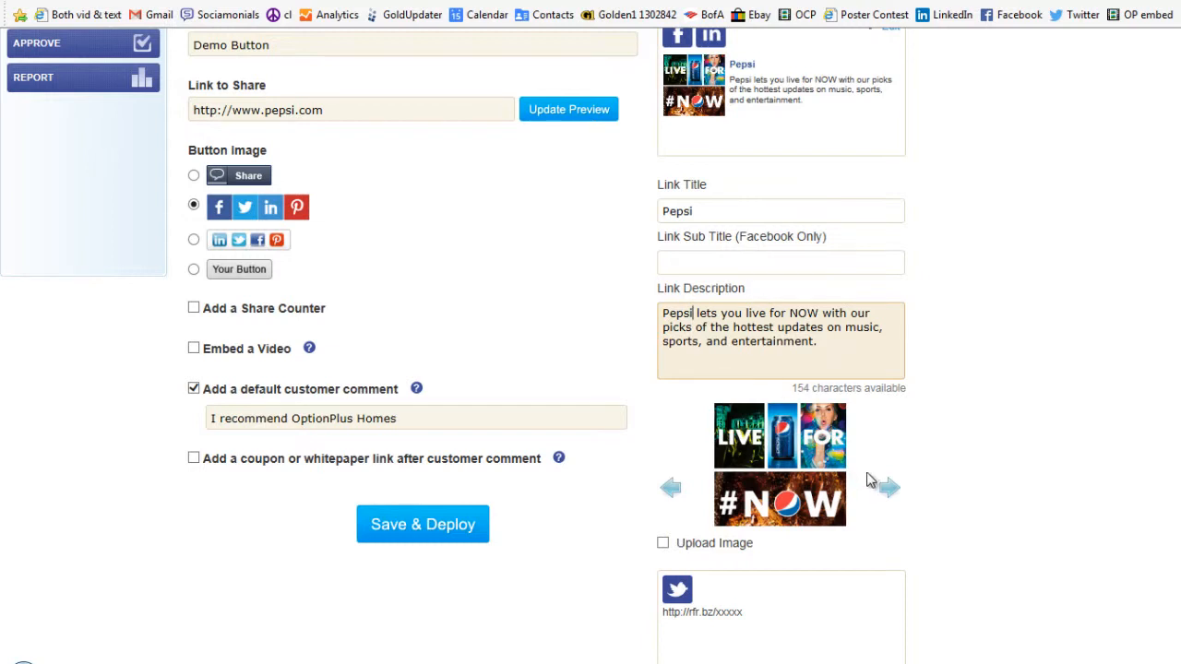
{"action": "left_click", "coordinate": [662, 543]}
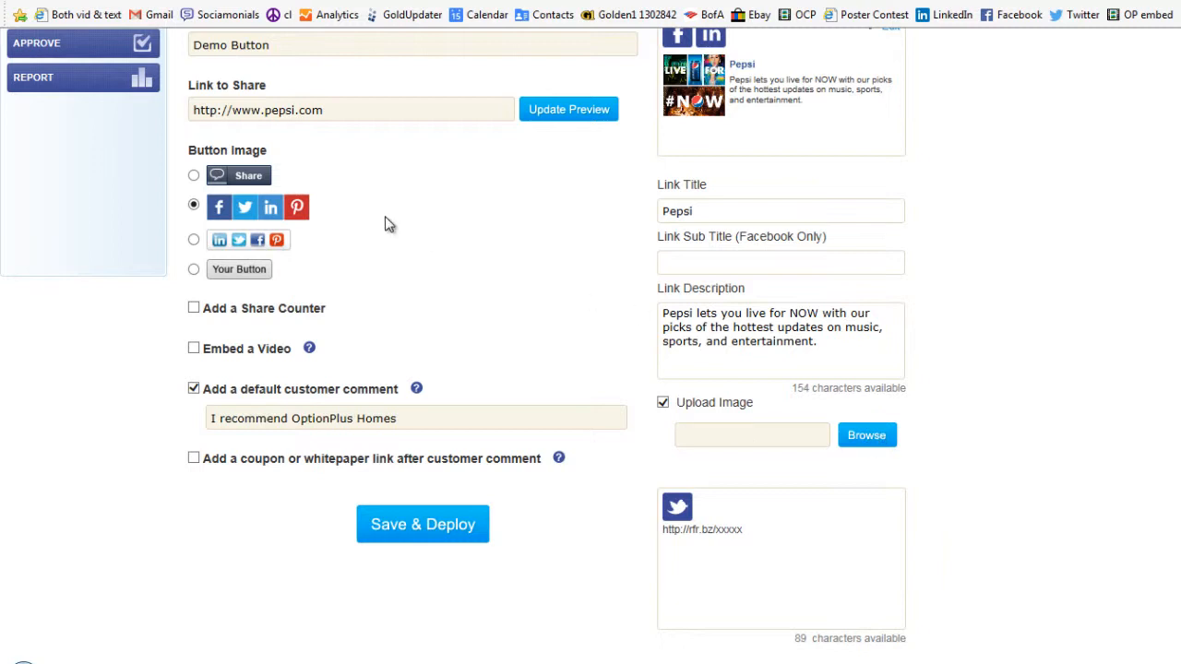
Keep the colored four-icon button image and enable a share counter.
{"action": "left_click", "coordinate": [194, 176]}
{"action": "left_click", "coordinate": [193, 205]}
{"action": "left_click", "coordinate": [193, 309]}
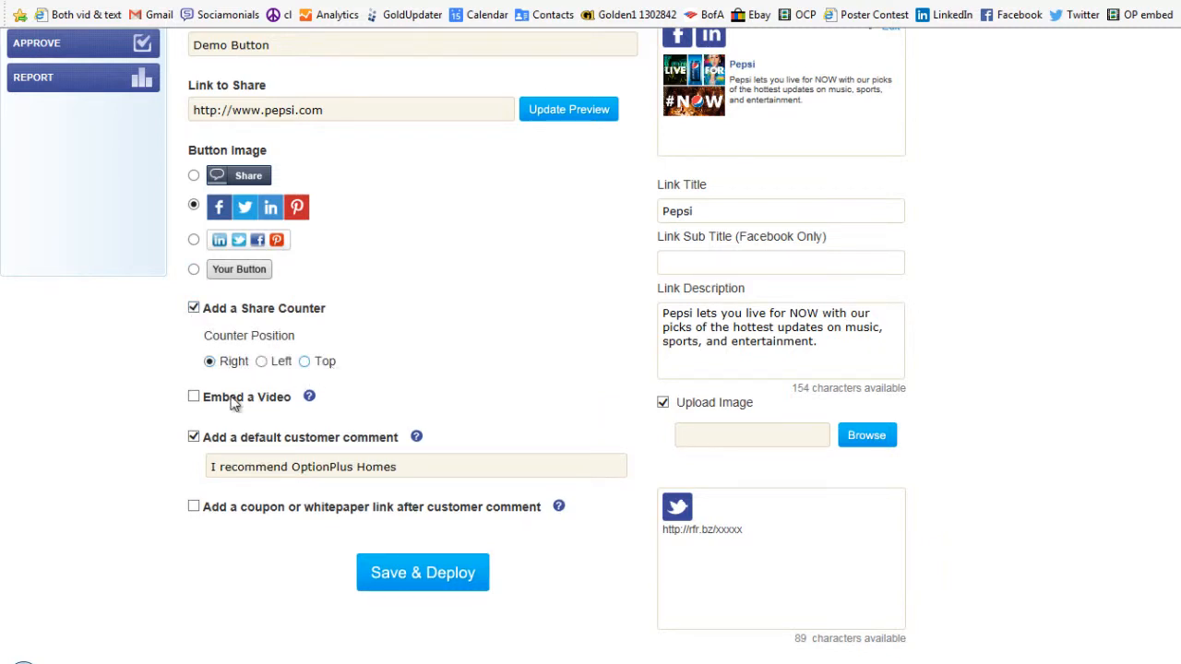
{"action": "left_click", "coordinate": [194, 398]}
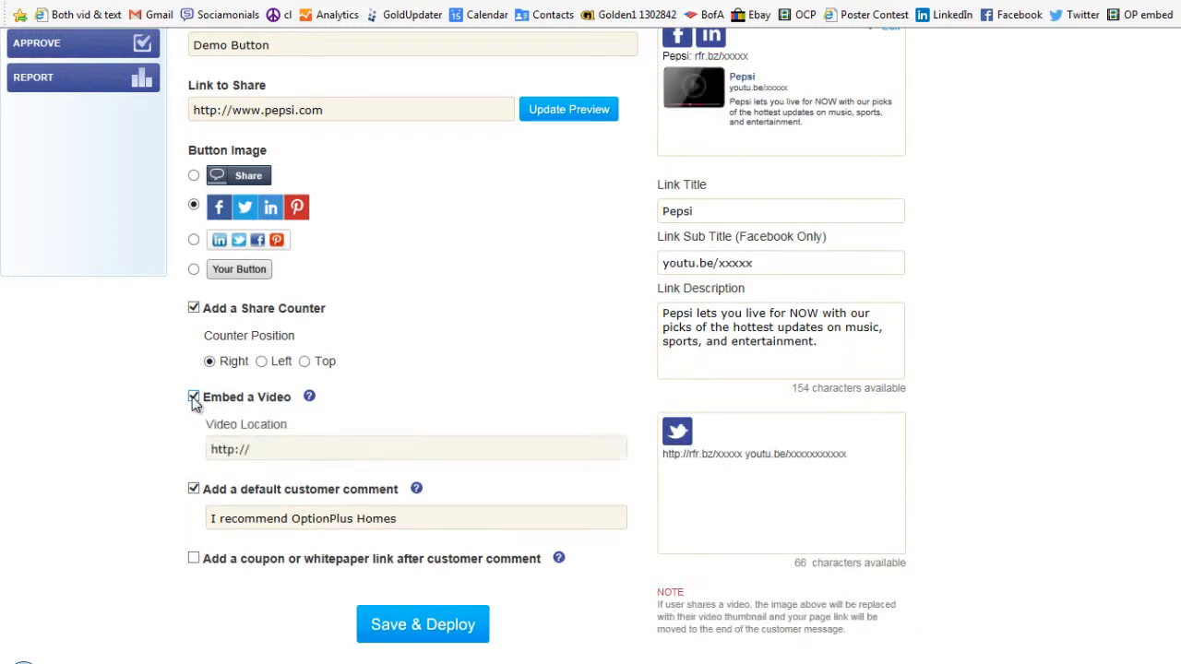
{"action": "left_click", "coordinate": [266, 447]}
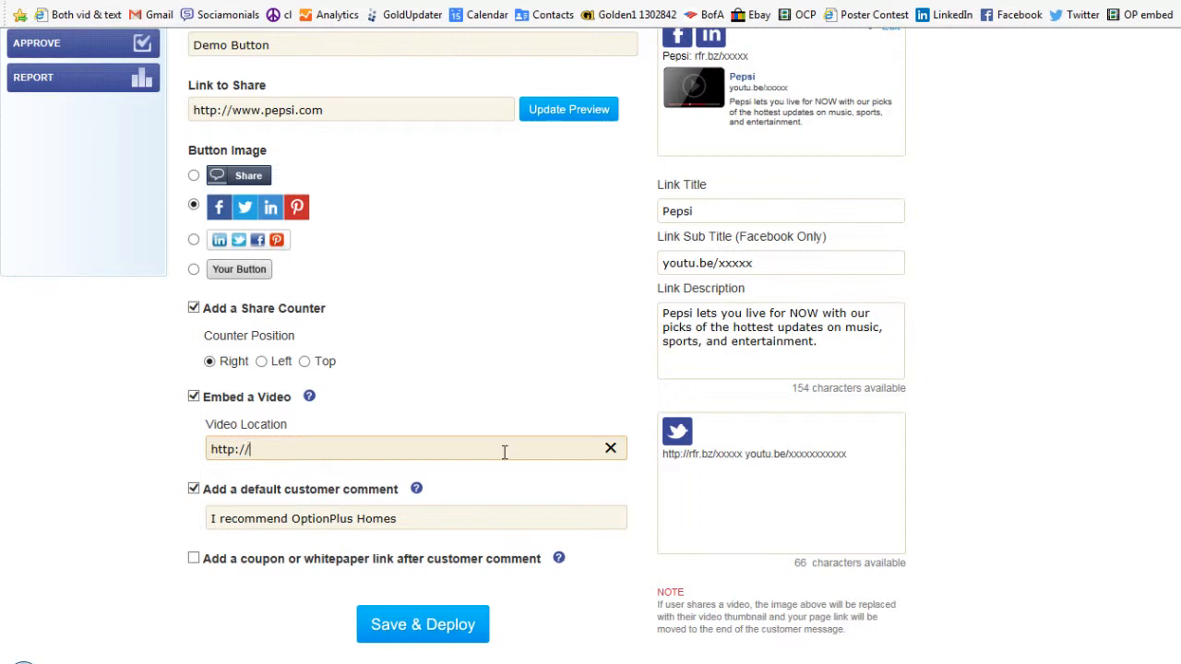
{"action": "left_click", "coordinate": [194, 396]}
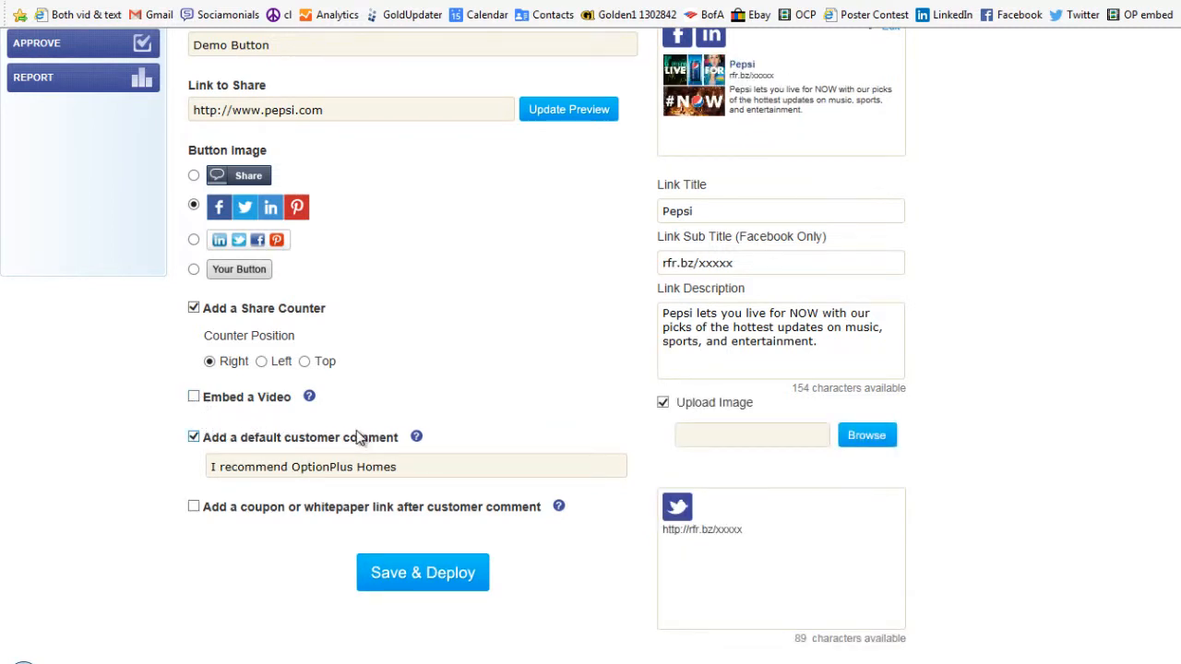
{"action": "left_click", "coordinate": [434, 464]}
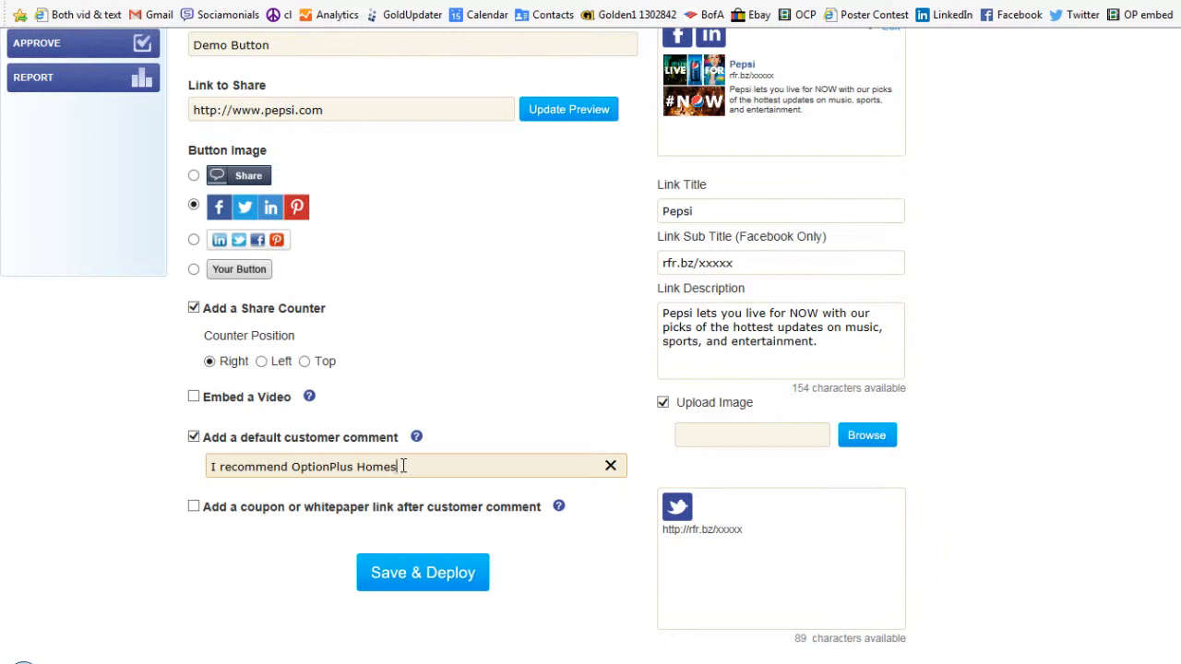
{"action": "left_click", "coordinate": [194, 507]}
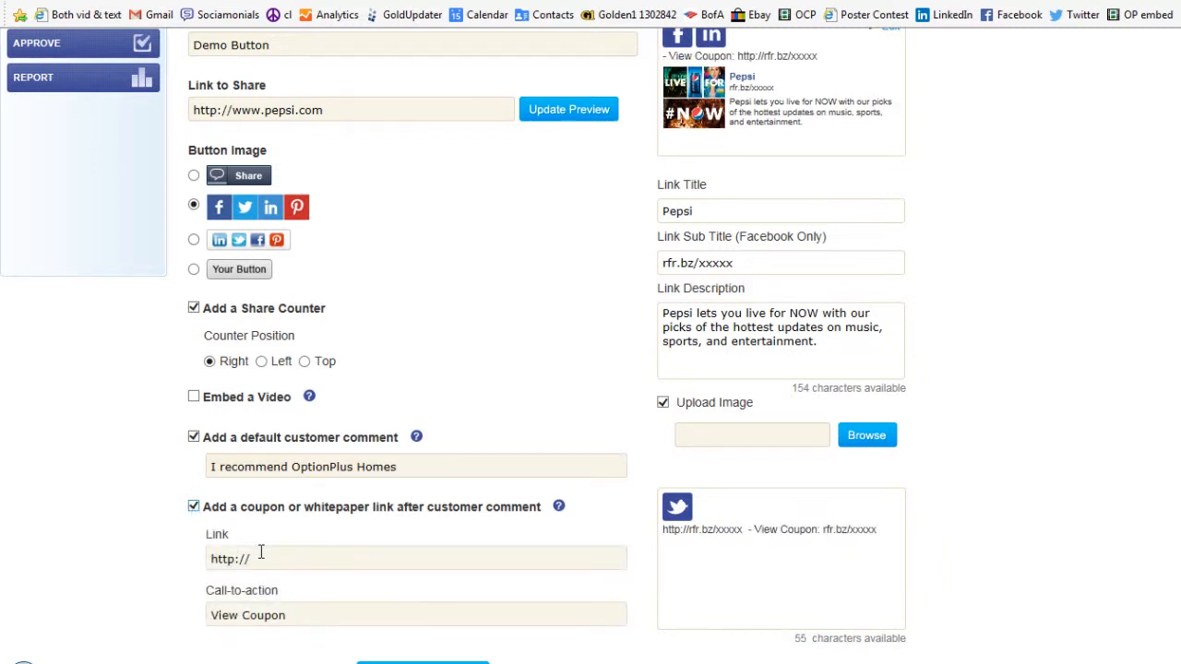
{"action": "left_click", "coordinate": [273, 557]}
{"action": "type", "text": "www.p"}
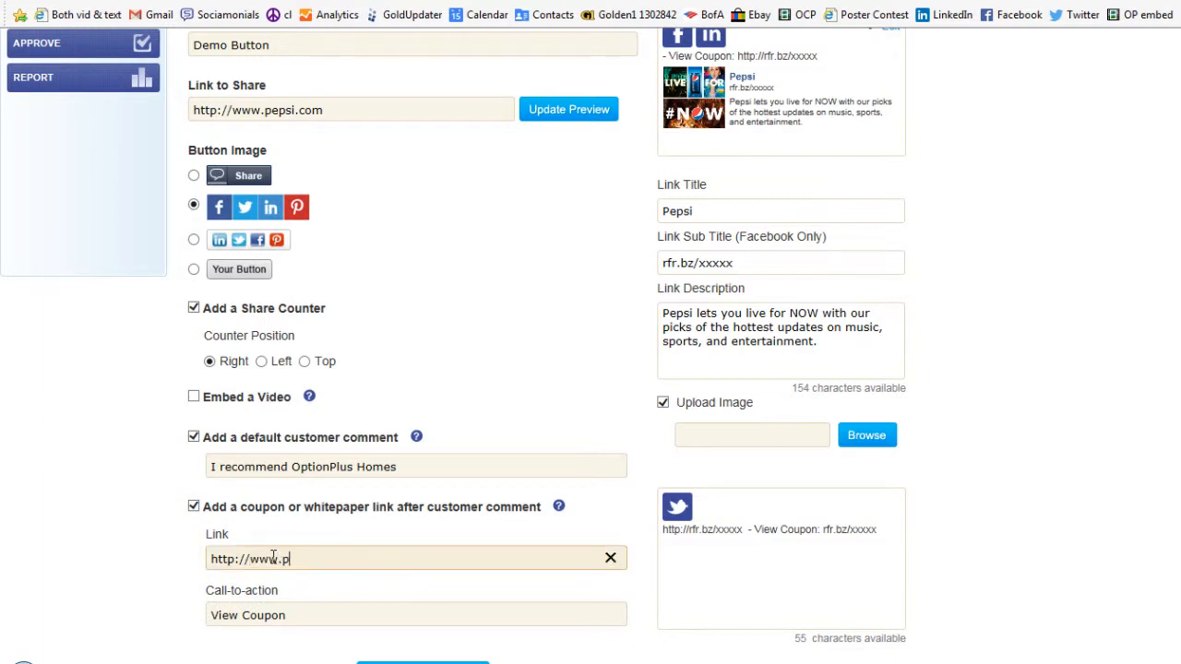
{"action": "type", "text": "epsi.com"}
Set the call-to-action to "Take 10% off everything this week only!".
{"action": "left_click_drag", "start_coordinate": [308, 616], "coordinate": [211, 626]}
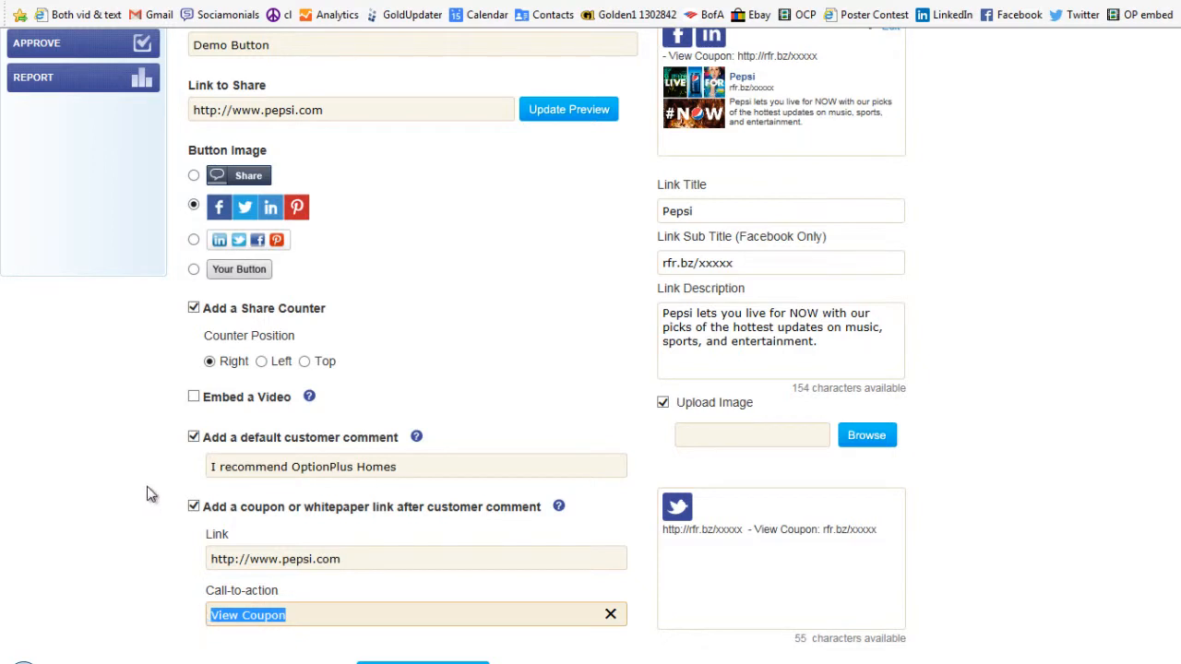
{"action": "type", "text": "Take 10"}
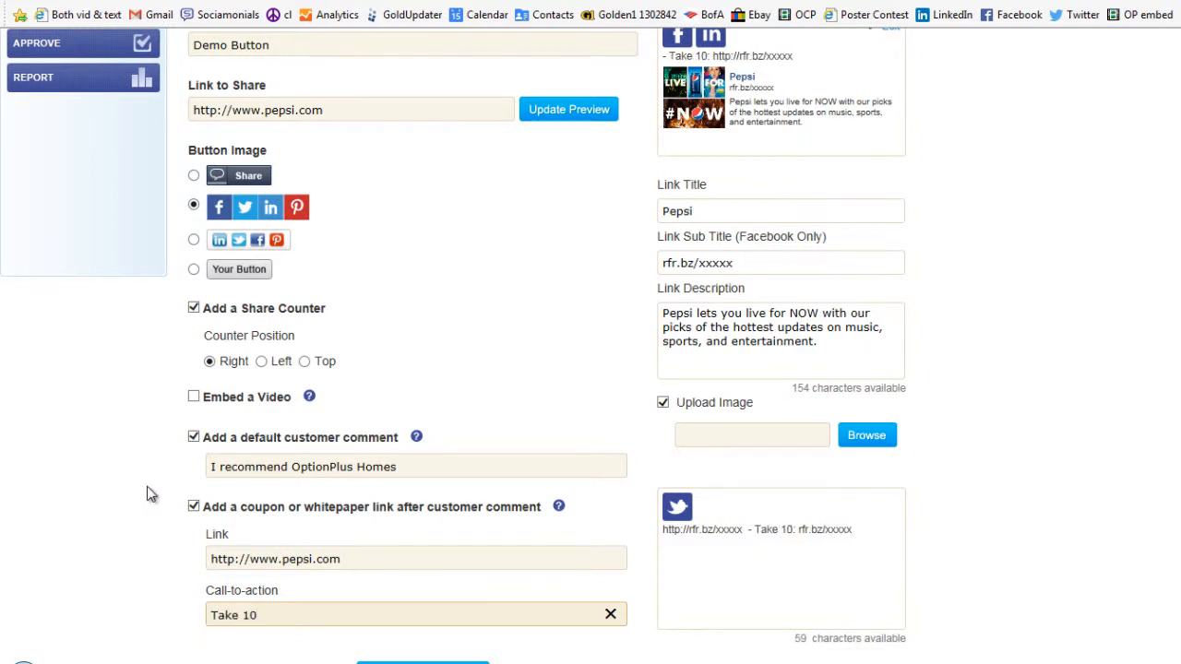
{"action": "type", "text": "% off everyth"}
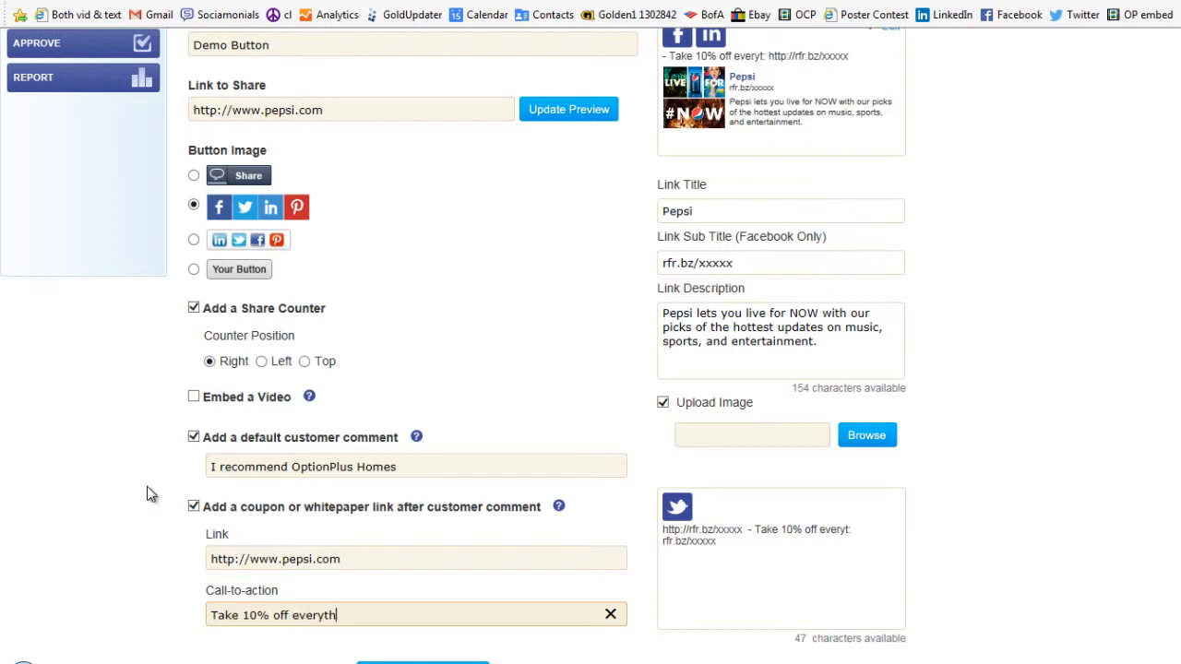
{"action": "type", "text": "ing this wee"}
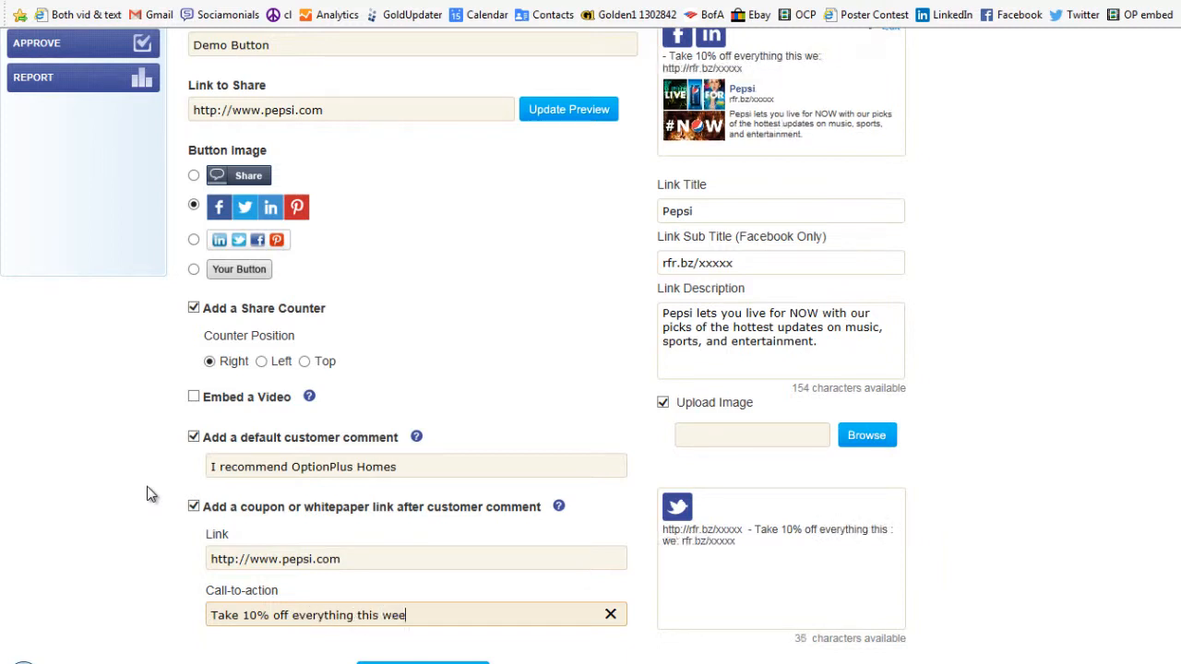
{"action": "type", "text": "k only!"}
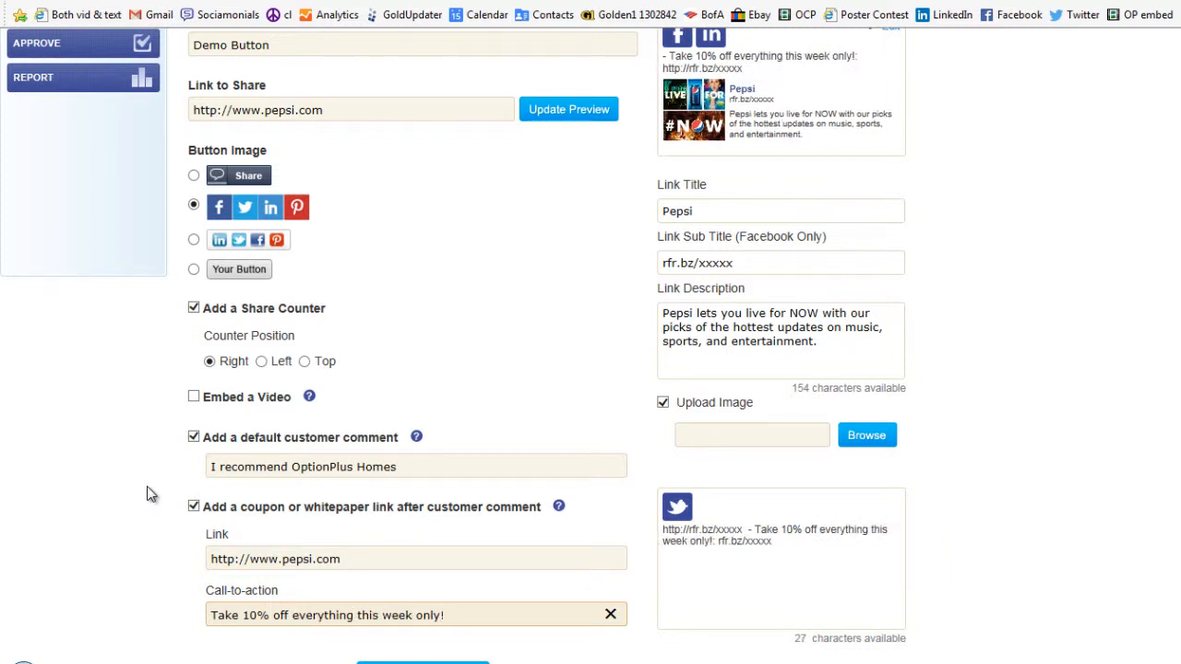
Turn off image upload and save and deploy the share button.
{"action": "scroll", "coordinate": [145, 487], "scroll_direction": "down", "scroll_amount": 1}
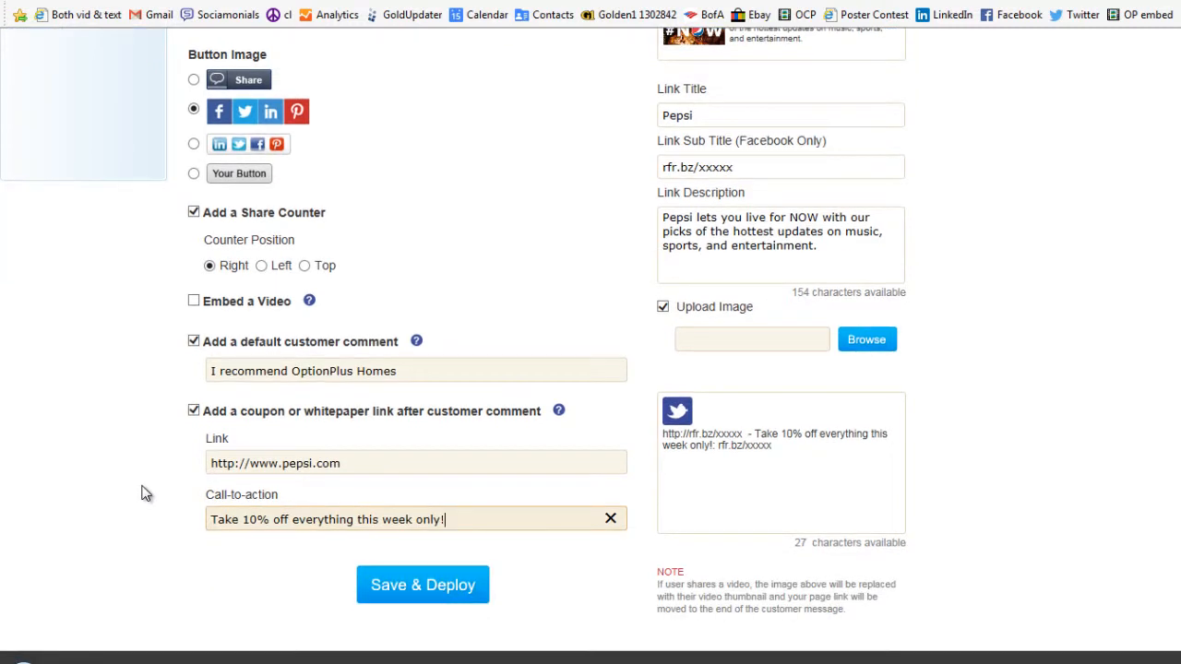
{"action": "left_click", "coordinate": [412, 587]}
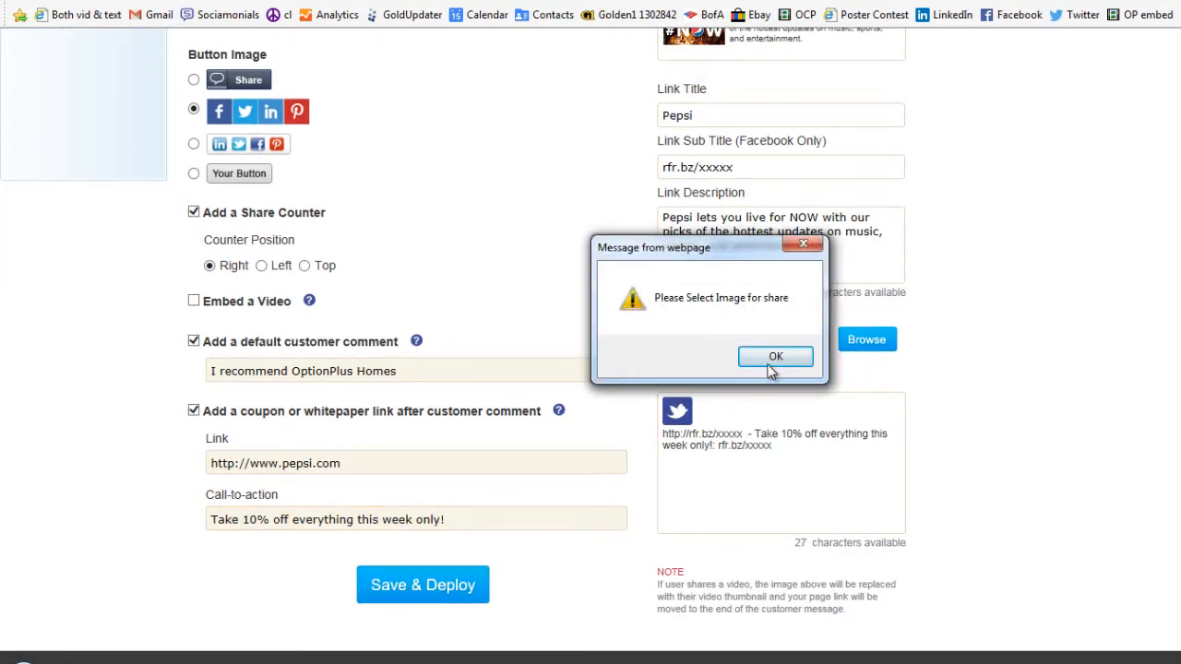
{"action": "left_click", "coordinate": [773, 357]}
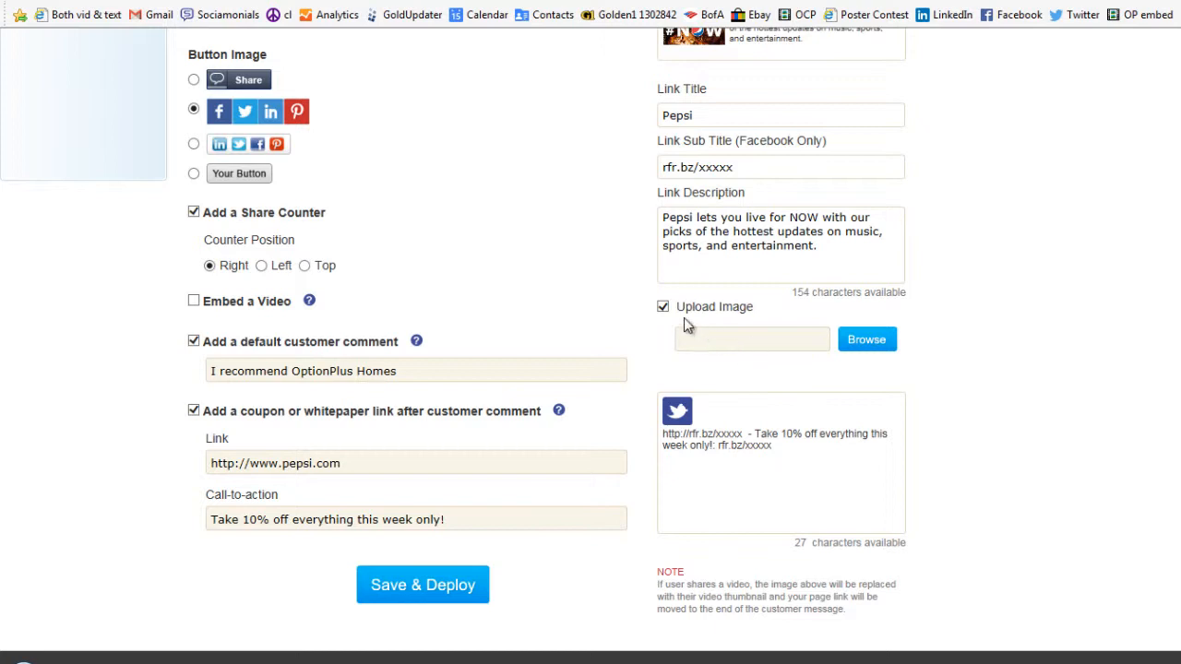
{"action": "left_click", "coordinate": [662, 307]}
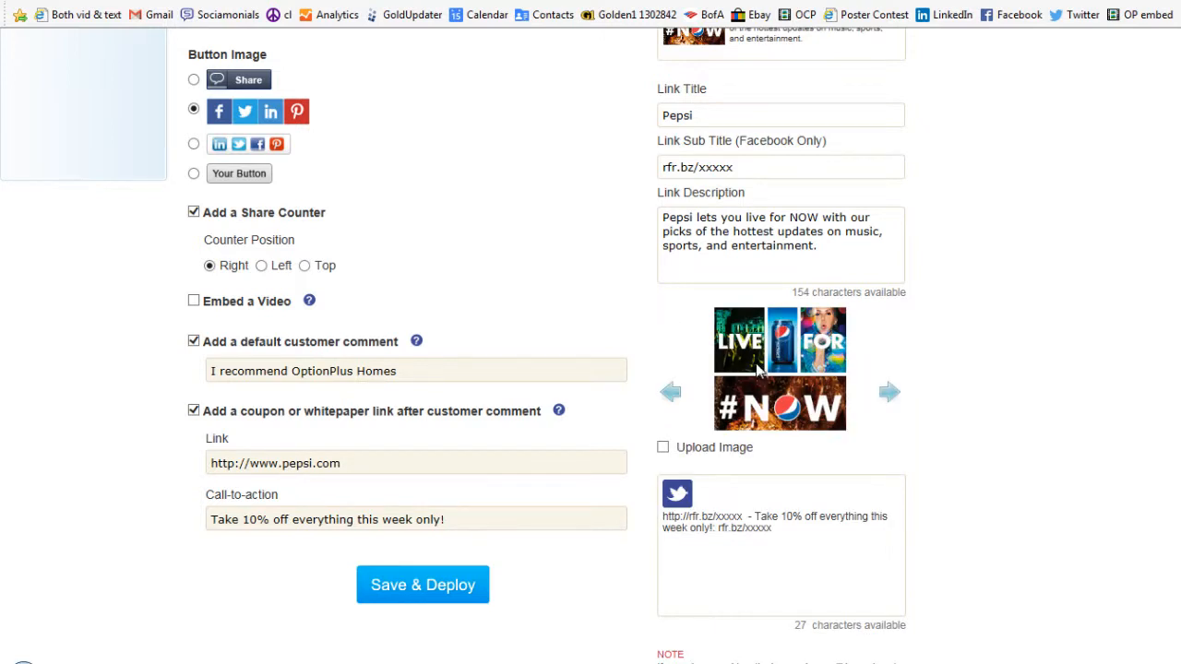
{"action": "left_click", "coordinate": [409, 589]}
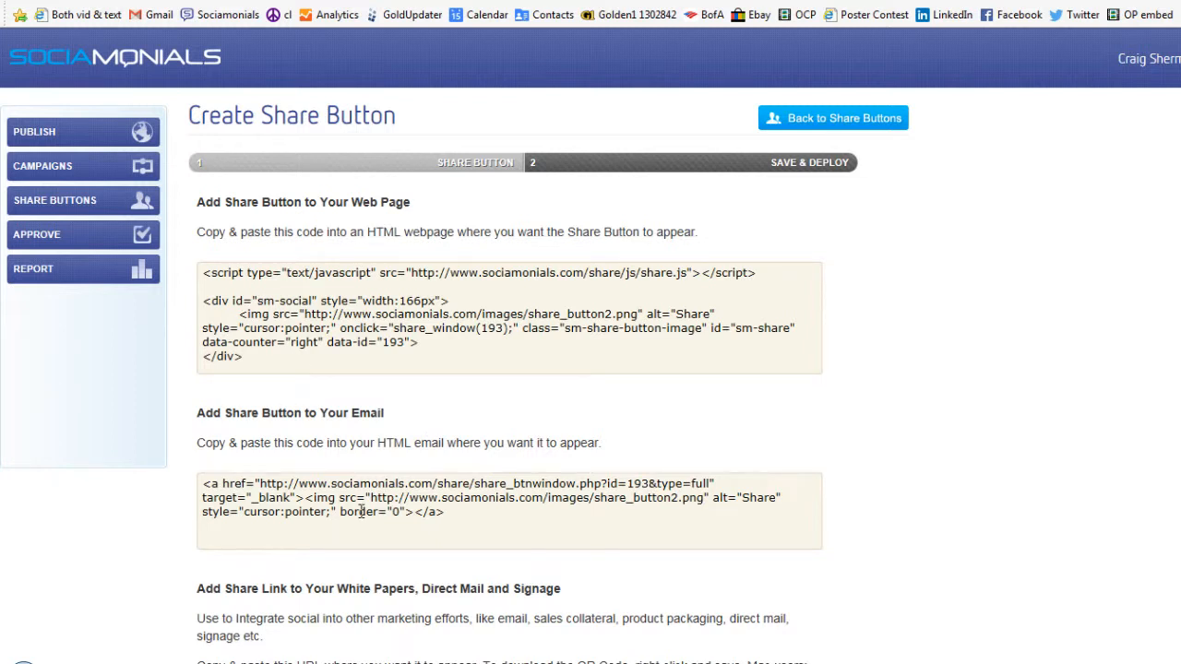
Select the web page embed code and review the email and share-link codes.
{"action": "left_click", "coordinate": [380, 313]}
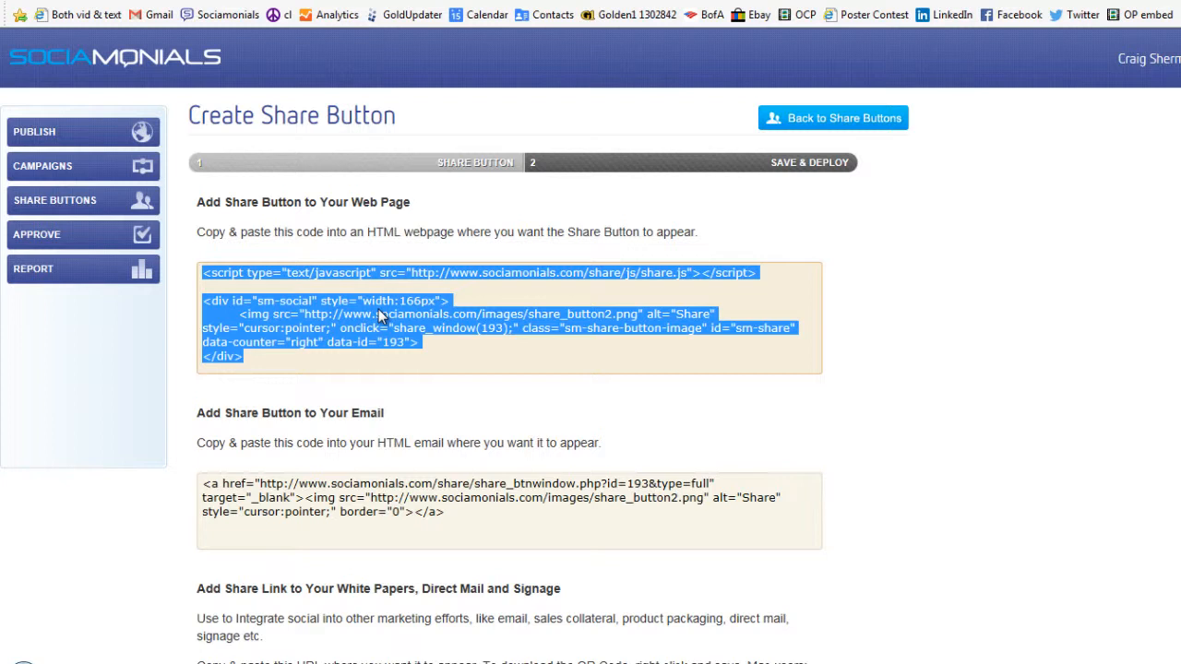
{"action": "scroll", "coordinate": [378, 309], "scroll_direction": "down", "scroll_amount": 1}
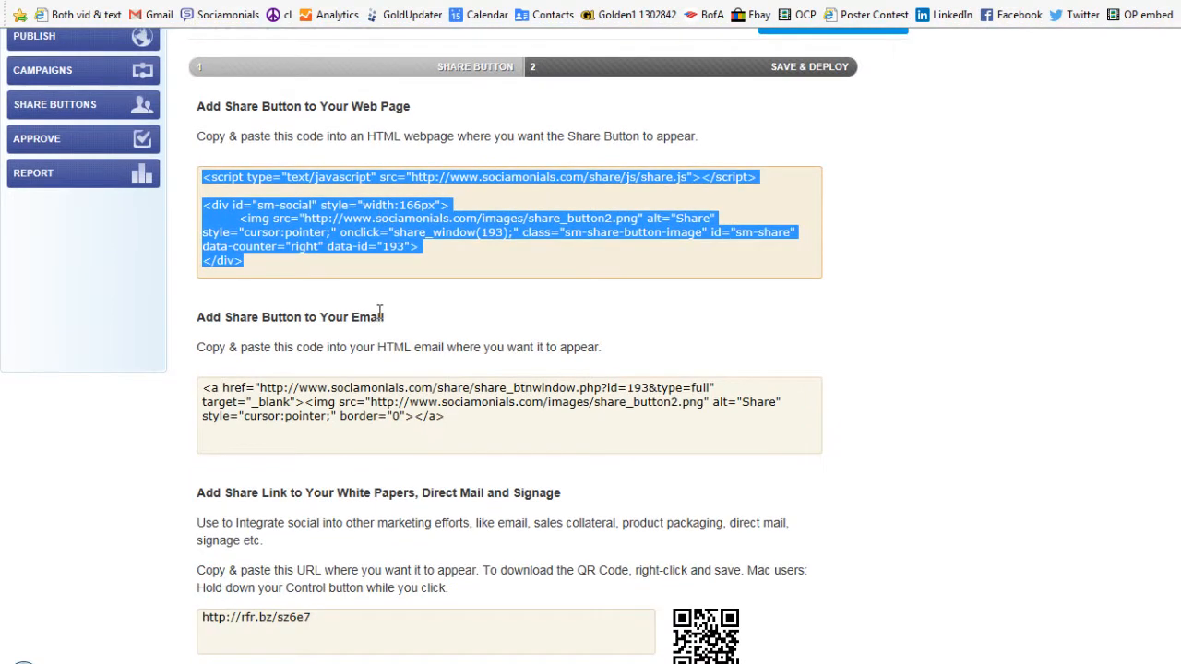
Select the email embed code and then the share-link URL for copying.
{"action": "left_click", "coordinate": [363, 397]}
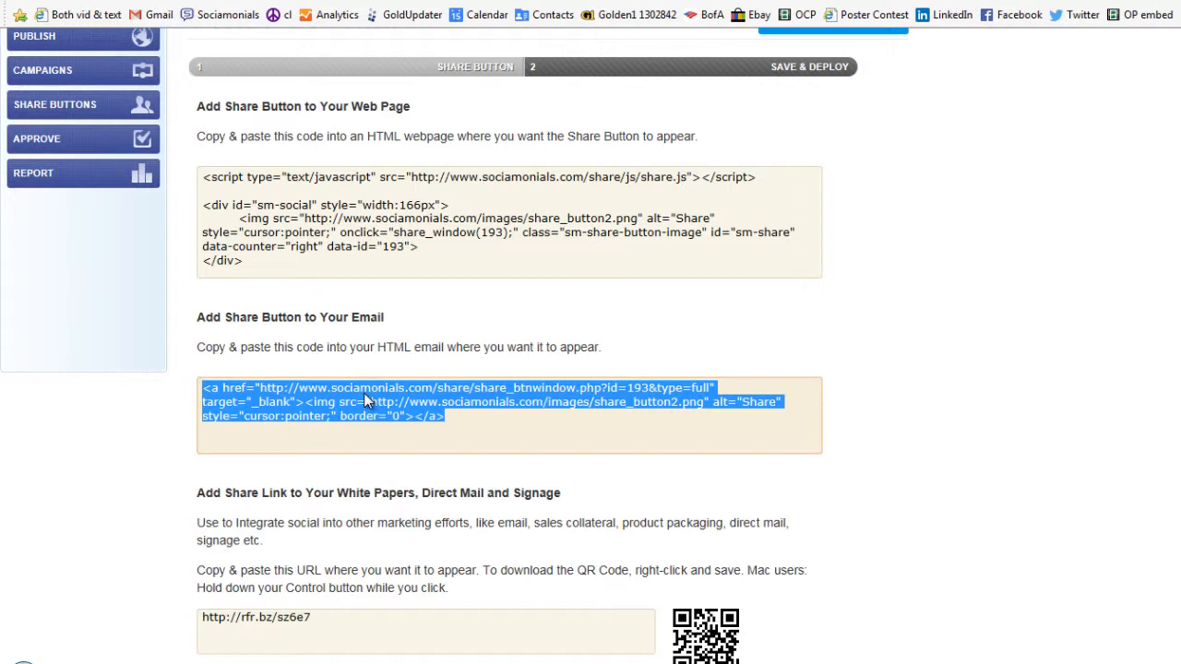
{"action": "scroll", "coordinate": [364, 393], "scroll_direction": "down", "scroll_amount": 1}
{"action": "left_click", "coordinate": [349, 541]}
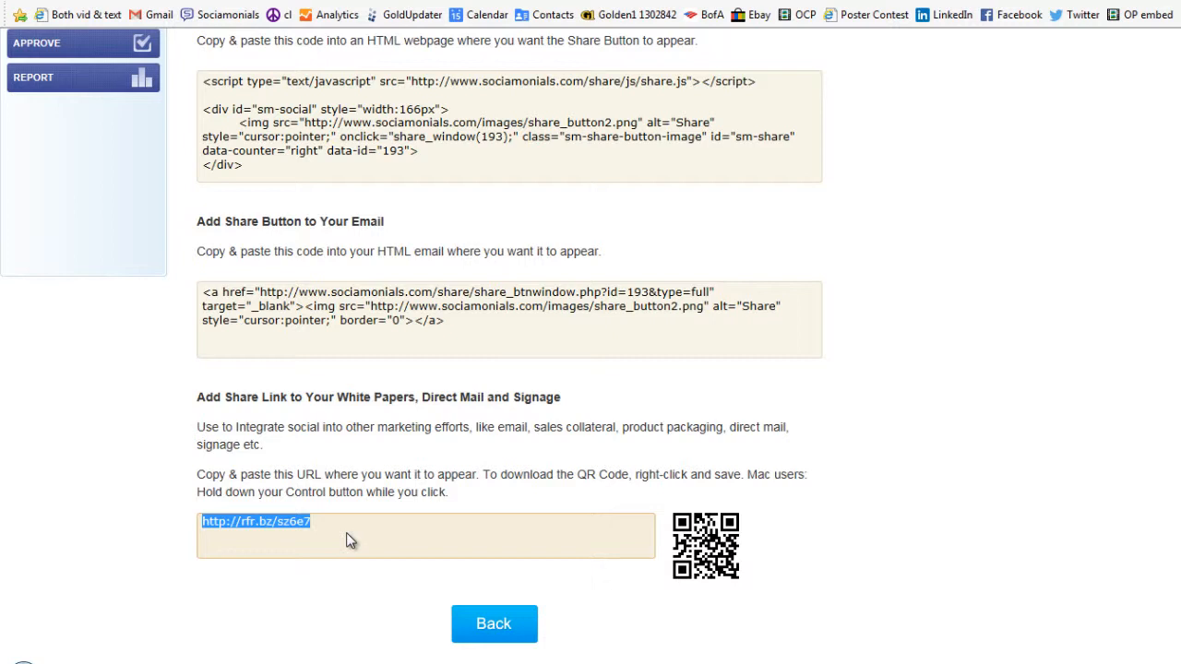
{"action": "left_click", "coordinate": [363, 543]}
Open a new browser tab and preview a live share button's comment-and-share window, then close it.
{"action": "key", "text": "ctrl+t"}
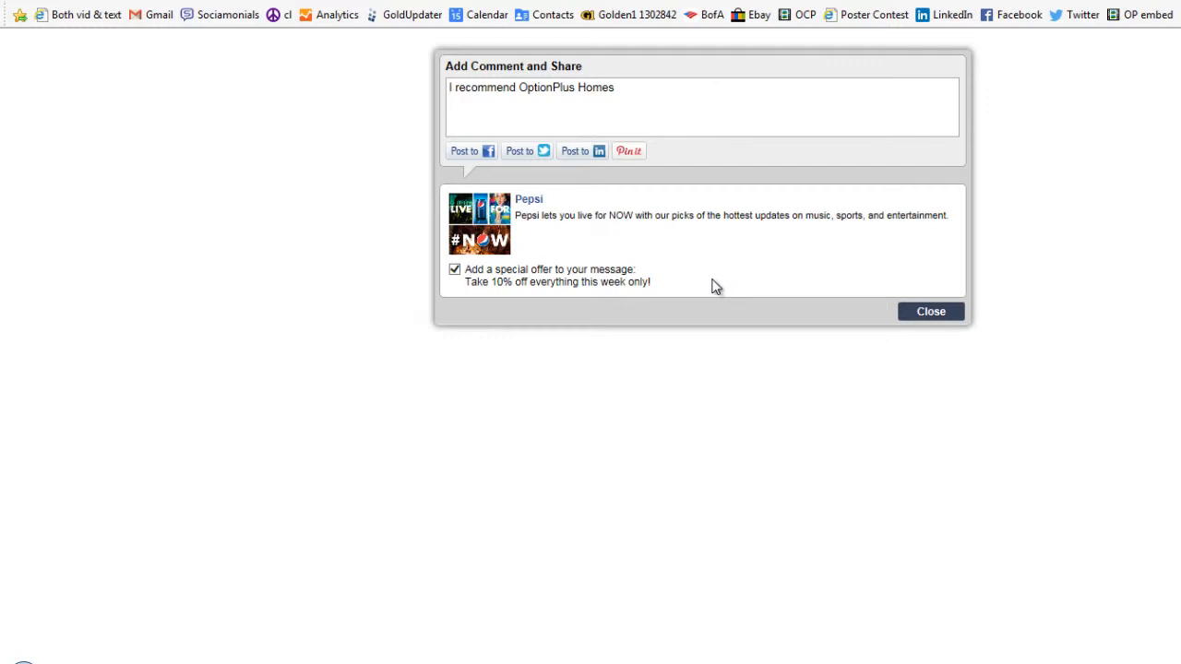
{"action": "left_click", "coordinate": [930, 312]}
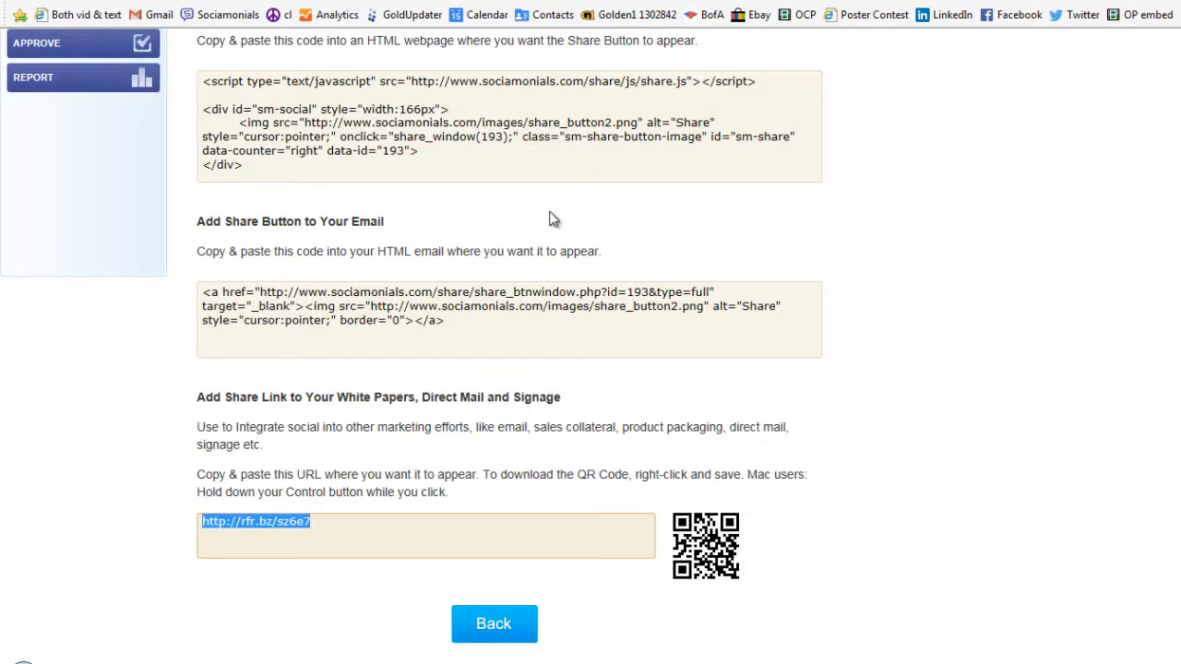
{"action": "left_click", "coordinate": [551, 214]}
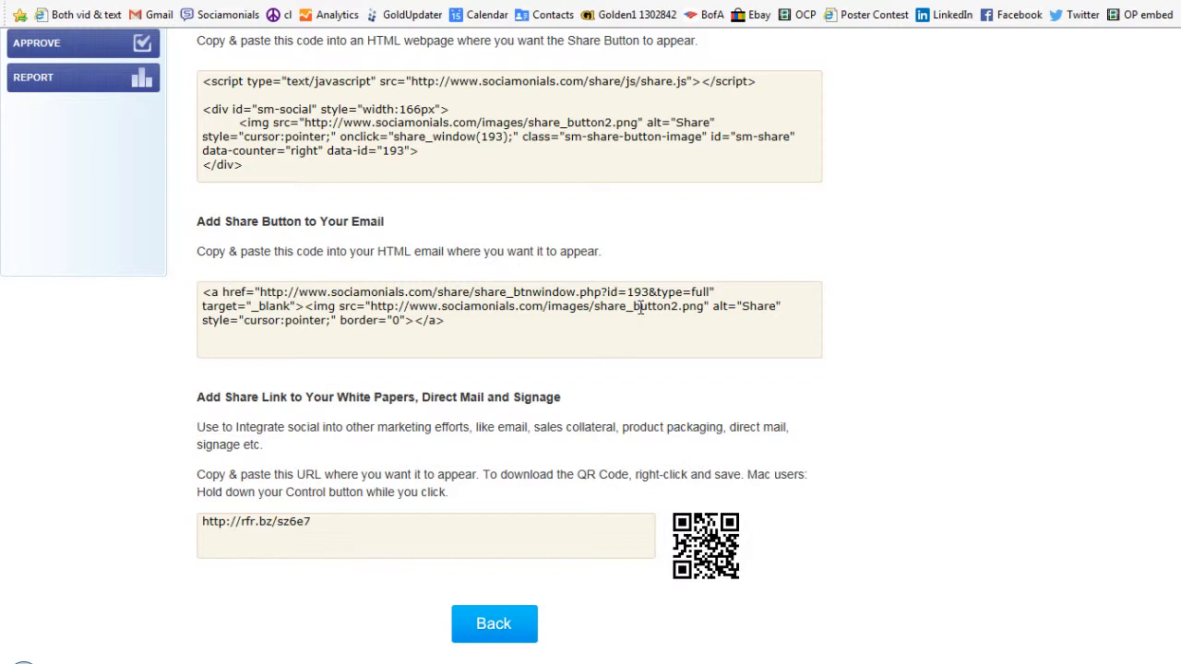
Open the Share Buttons report.
{"action": "scroll", "coordinate": [640, 307], "scroll_direction": "up", "scroll_amount": 3}
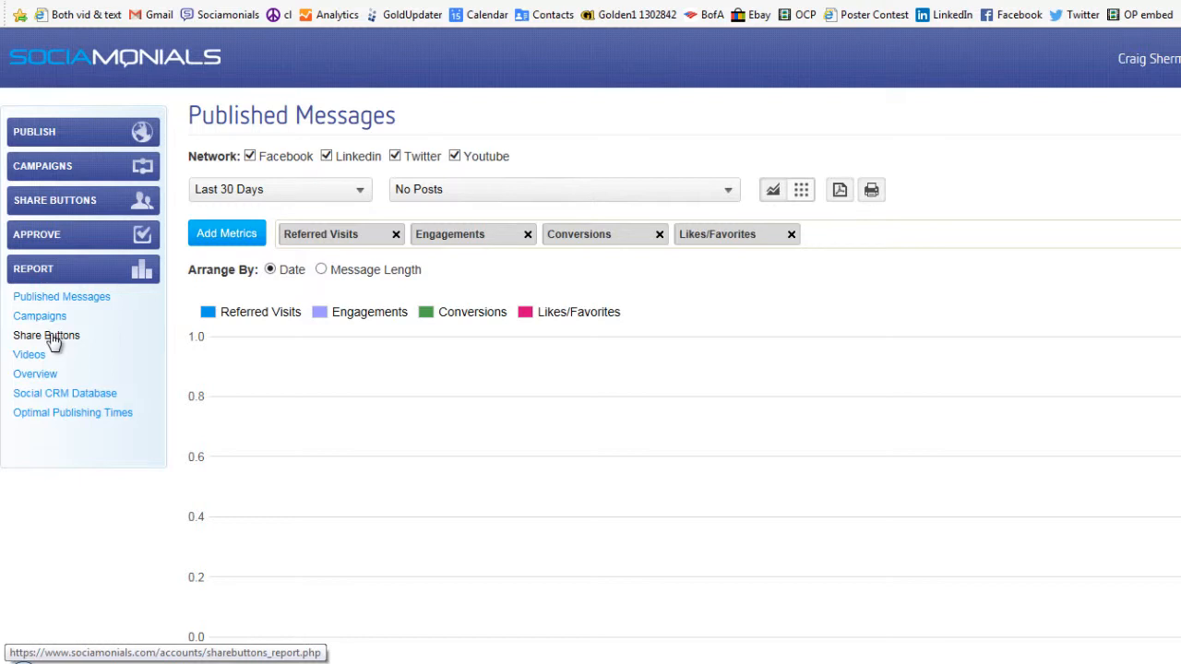
{"action": "left_click", "coordinate": [54, 342]}
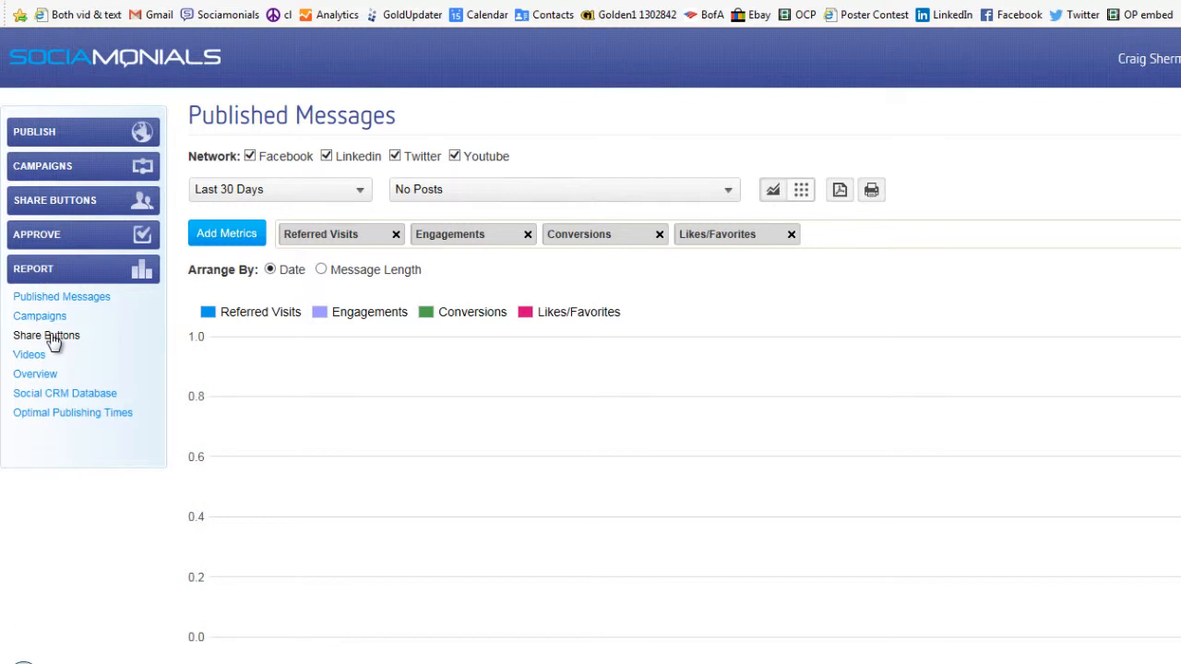
{"action": "left_click", "coordinate": [53, 337]}
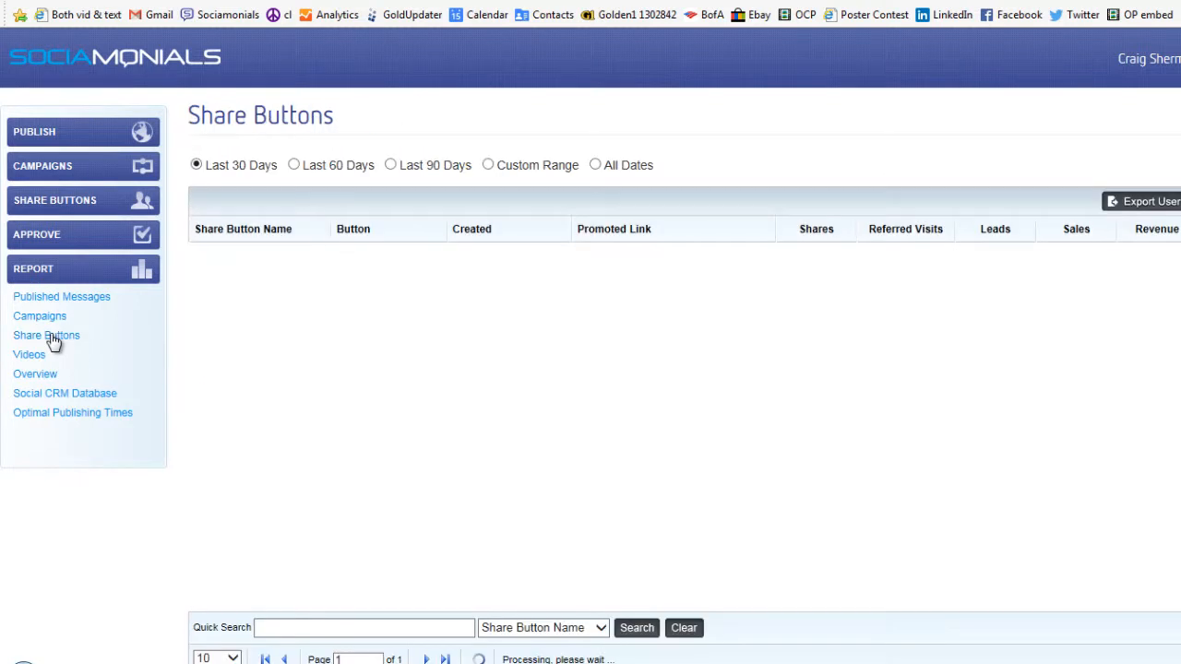